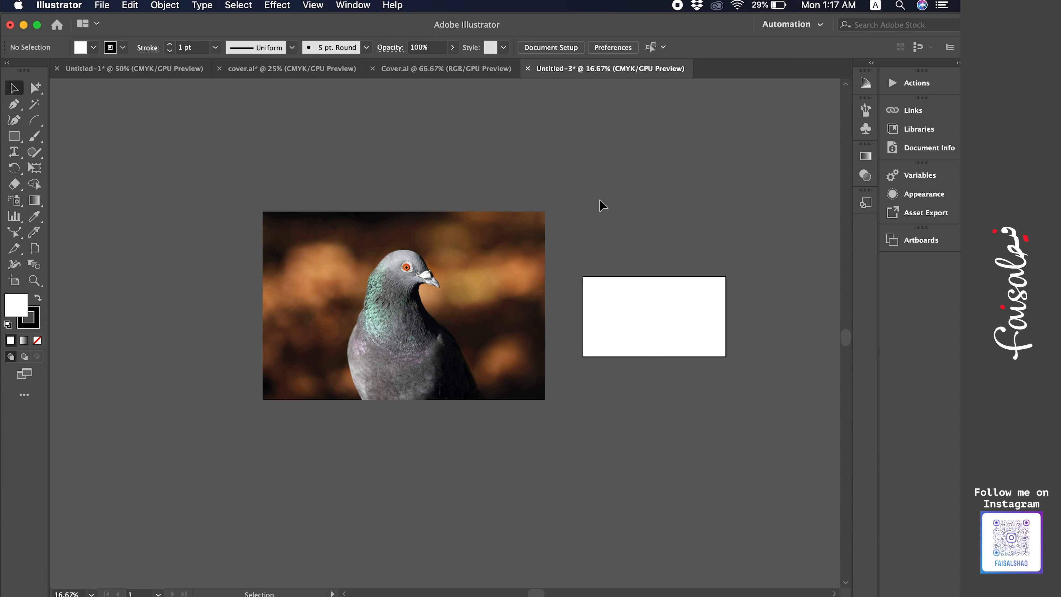
Select the pigeon photo and open the Separations Preview panel.
{"action": "left_click", "coordinate": [385, 333]}
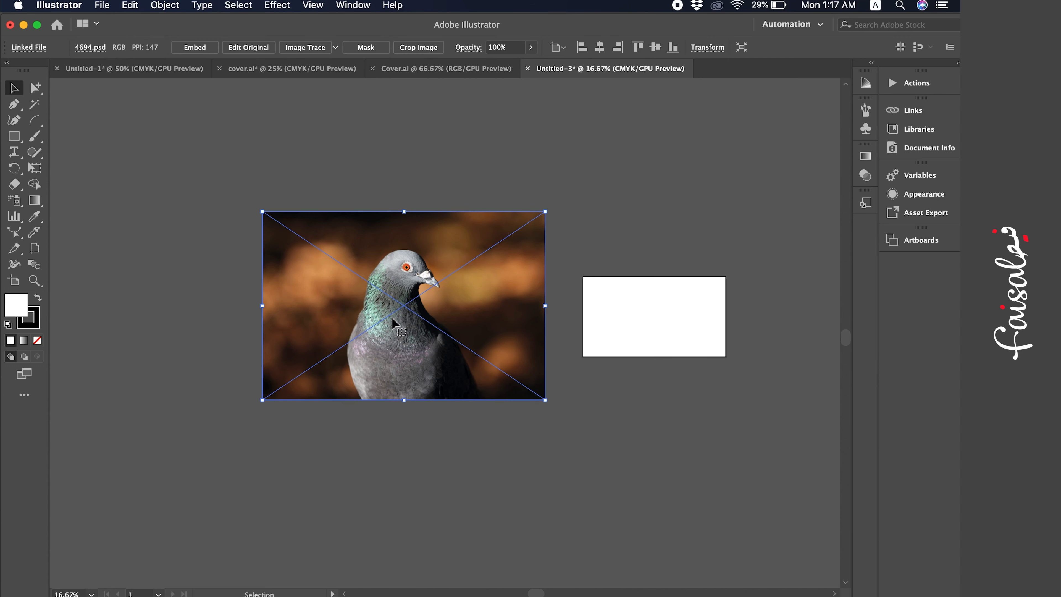
{"action": "left_click", "coordinate": [451, 172]}
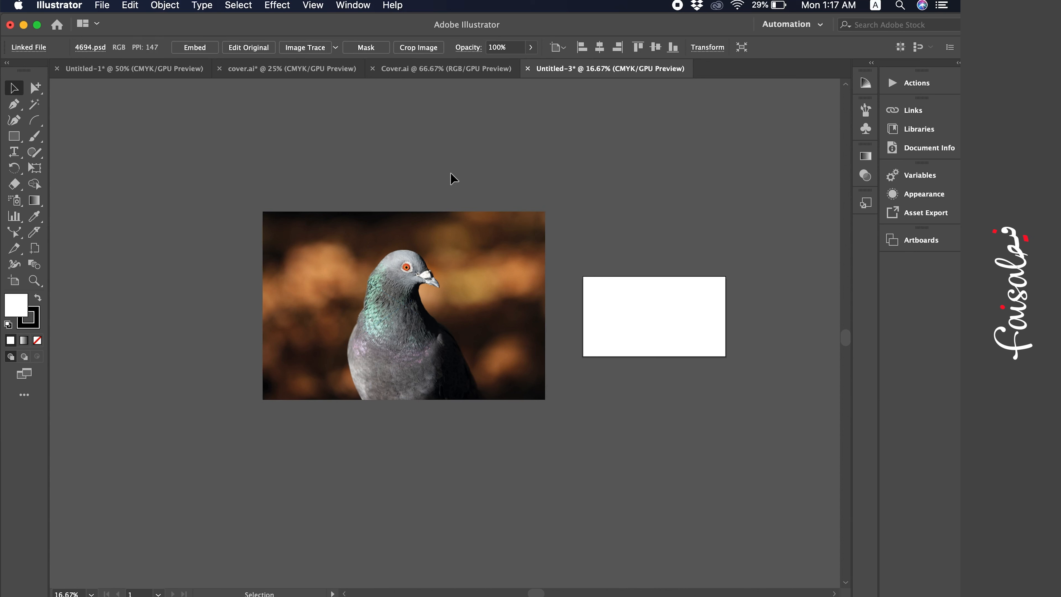
{"action": "left_click", "coordinate": [408, 263]}
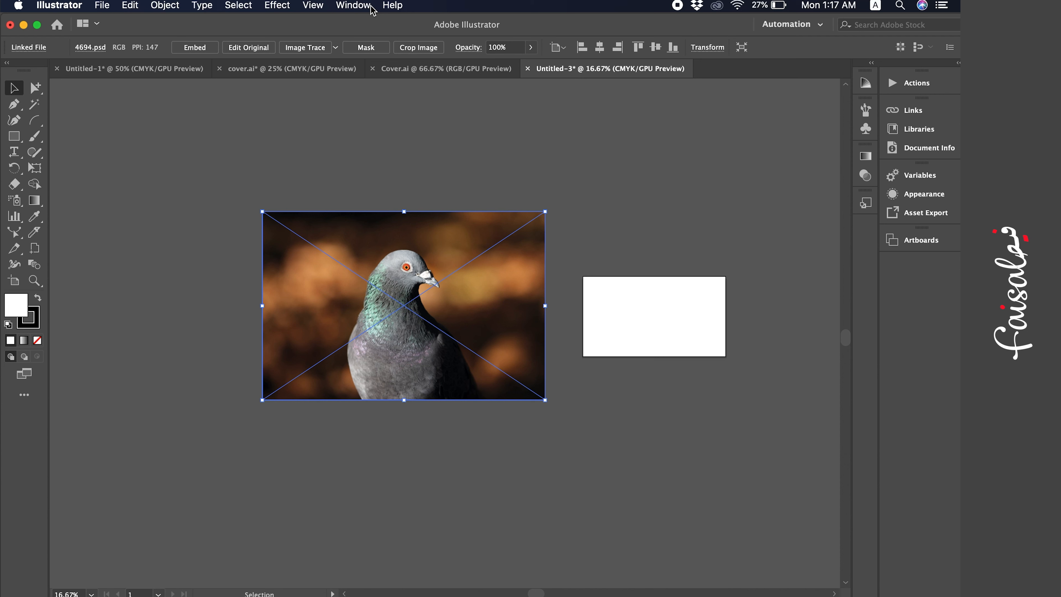
{"action": "left_click", "coordinate": [353, 111]}
{"action": "left_click", "coordinate": [375, 291]}
{"action": "left_click", "coordinate": [343, 6]}
{"action": "scroll", "coordinate": [401, 465], "scroll_direction": "down", "scroll_amount": 3}
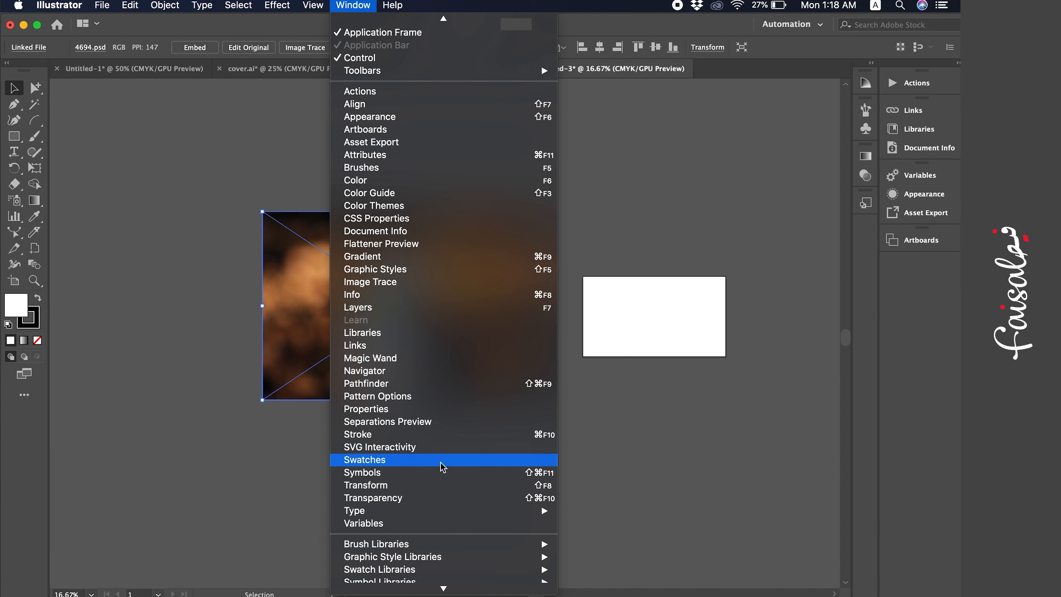
{"action": "left_click", "coordinate": [442, 427]}
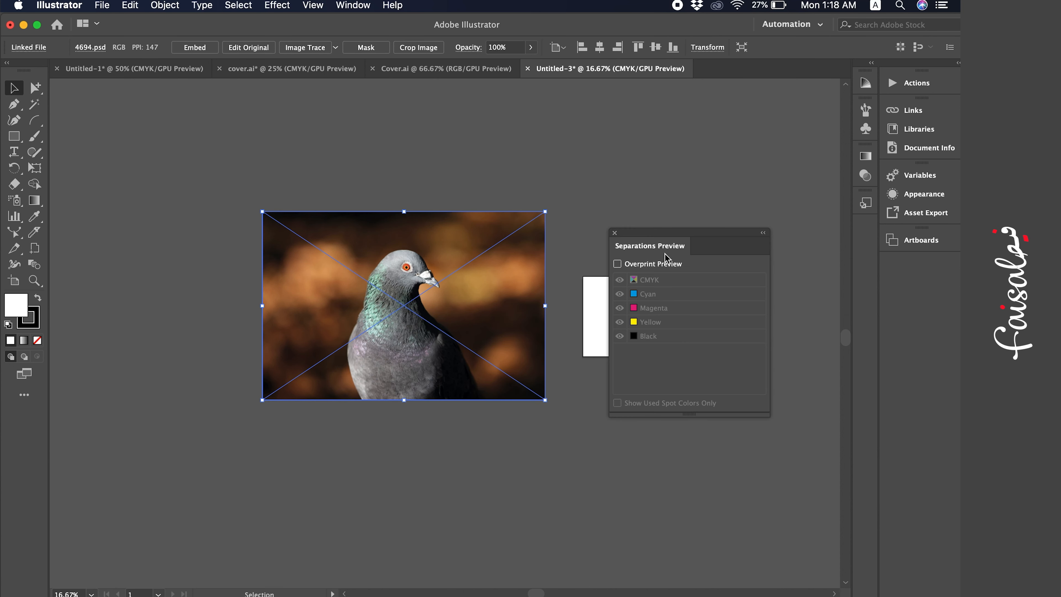
Turn on Overprint Preview and toggle the Black, Yellow and Magenta plates to inspect the photo's separations.
{"action": "left_click", "coordinate": [657, 267]}
{"action": "left_click", "coordinate": [620, 336]}
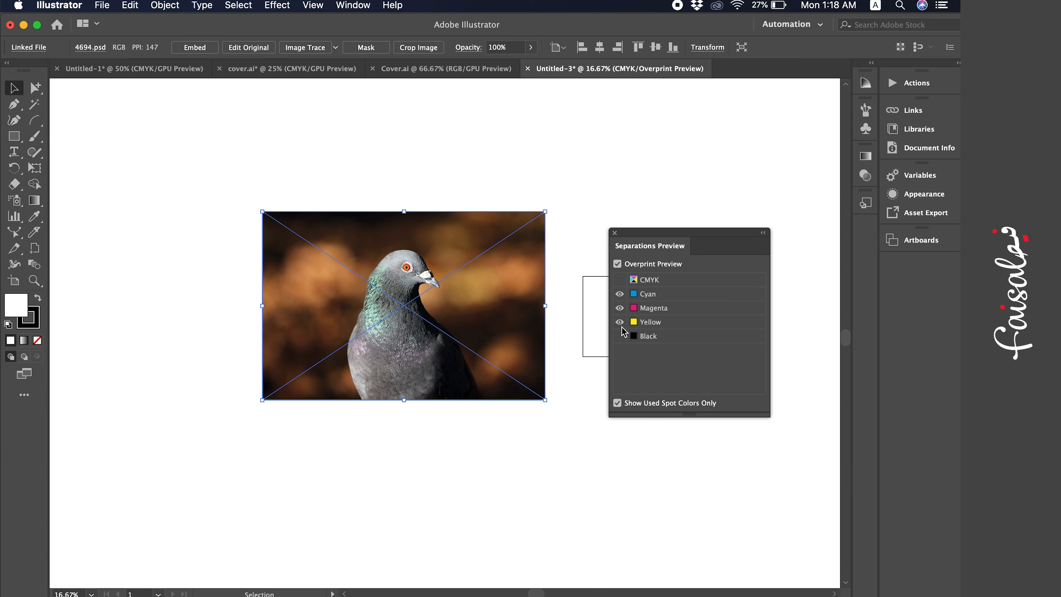
{"action": "left_click", "coordinate": [620, 323]}
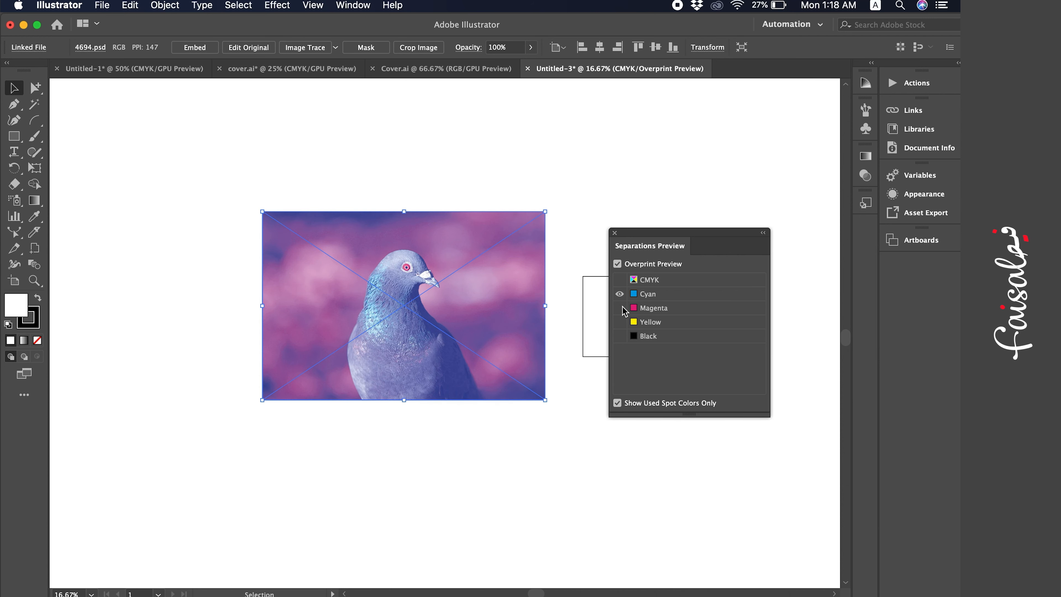
{"action": "left_click", "coordinate": [620, 308]}
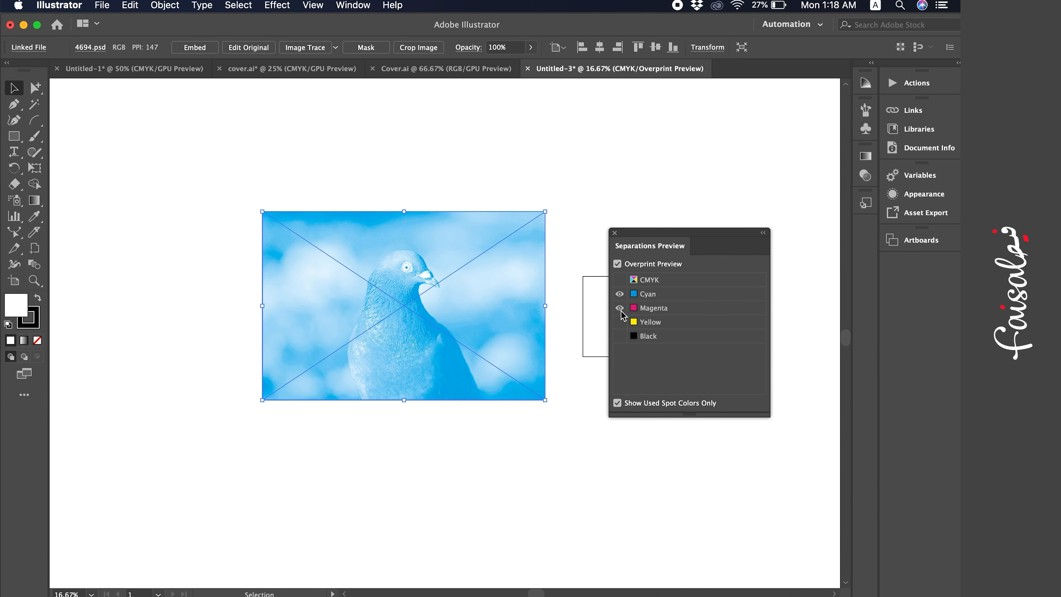
{"action": "left_click", "coordinate": [620, 322]}
{"action": "left_click", "coordinate": [620, 336]}
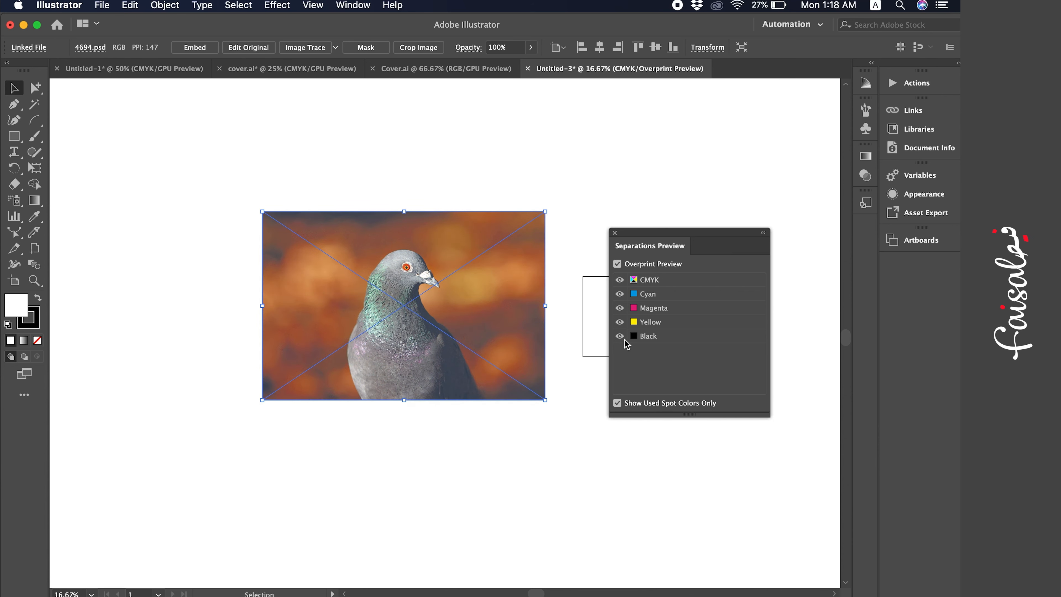
{"action": "left_click", "coordinate": [627, 268]}
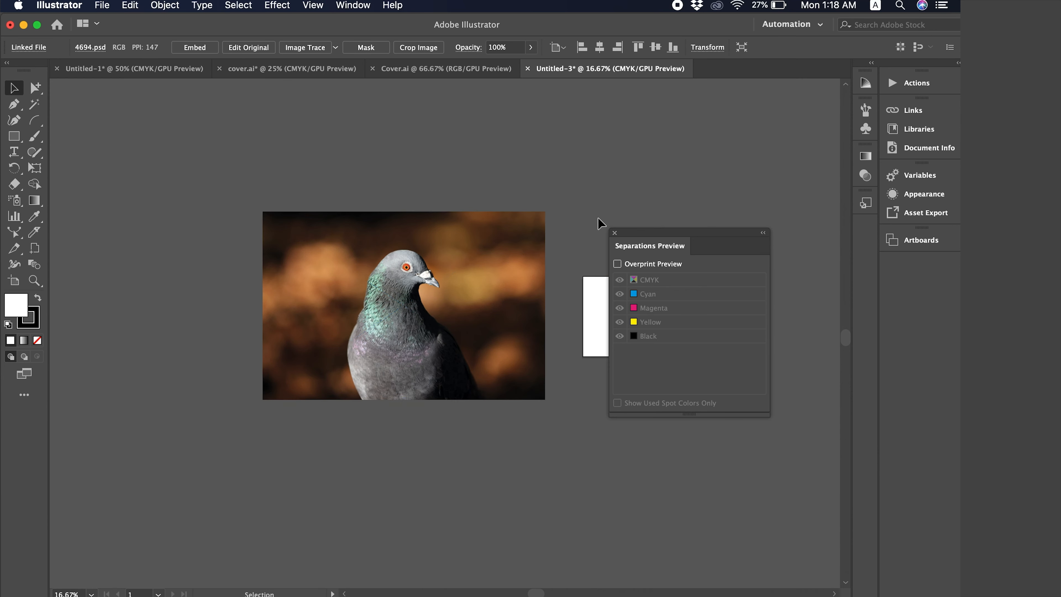
Open the linked 4694.psd in its original editor with Edit Original from the Links panel.
{"action": "left_click", "coordinate": [543, 178]}
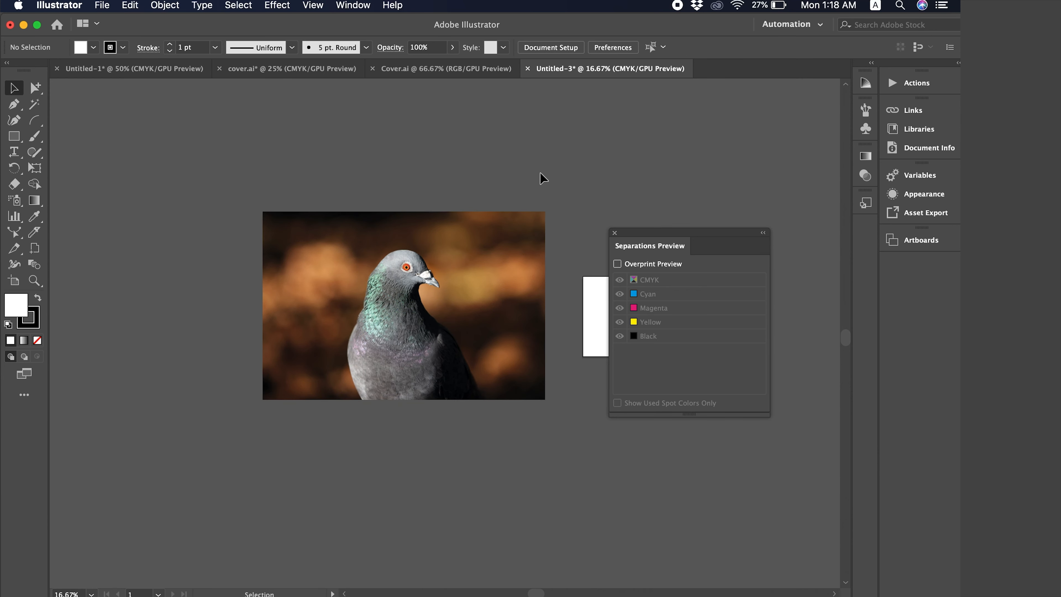
{"action": "left_click", "coordinate": [386, 348]}
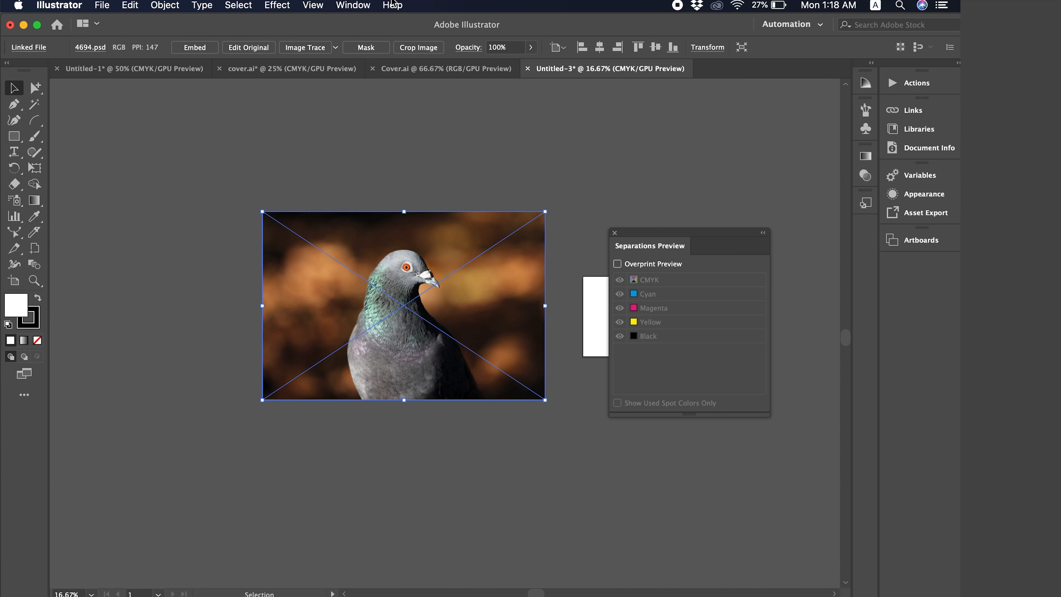
{"action": "left_click", "coordinate": [370, 5]}
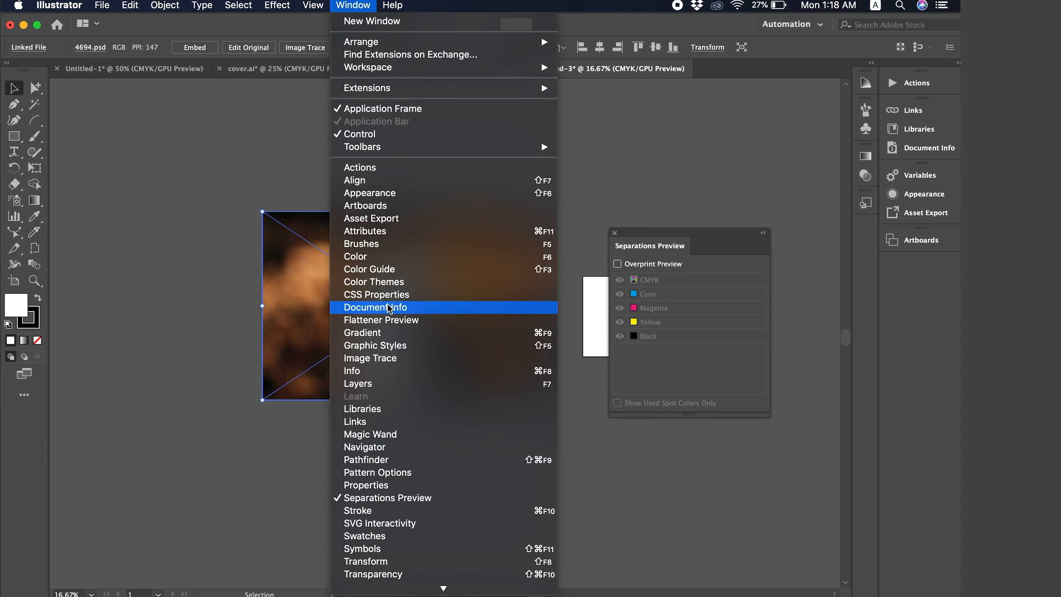
{"action": "left_click", "coordinate": [411, 423]}
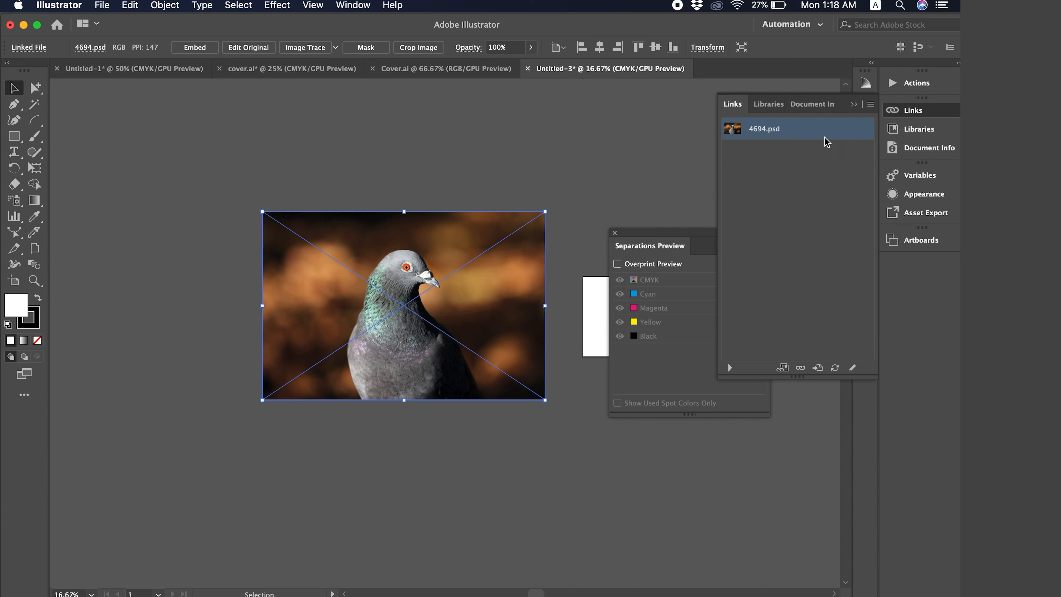
{"action": "left_click", "coordinate": [870, 104]}
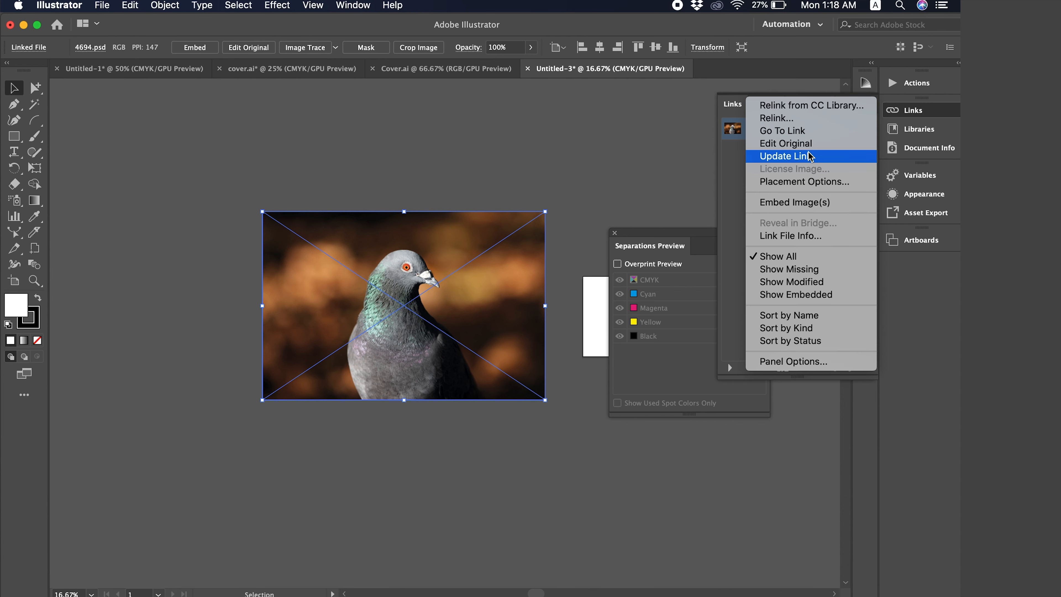
{"action": "left_click", "coordinate": [781, 144]}
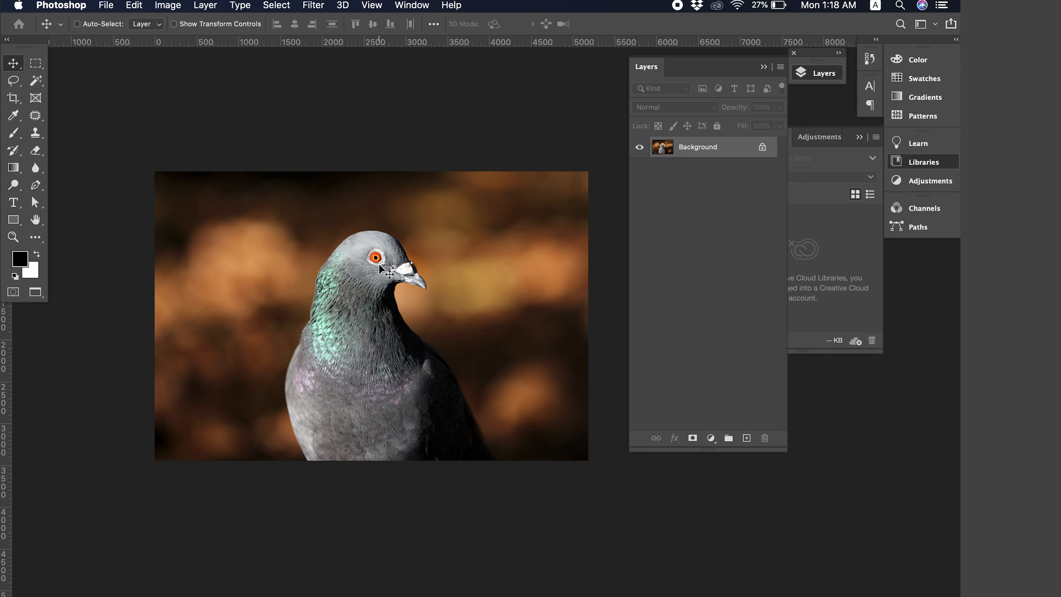
In Photoshop, convert the pigeon image to Grayscale mode.
{"action": "scroll", "coordinate": [456, 284], "scroll_direction": "left", "scroll_amount": 1}
{"action": "scroll", "coordinate": [459, 288], "scroll_direction": "left", "scroll_amount": 1}
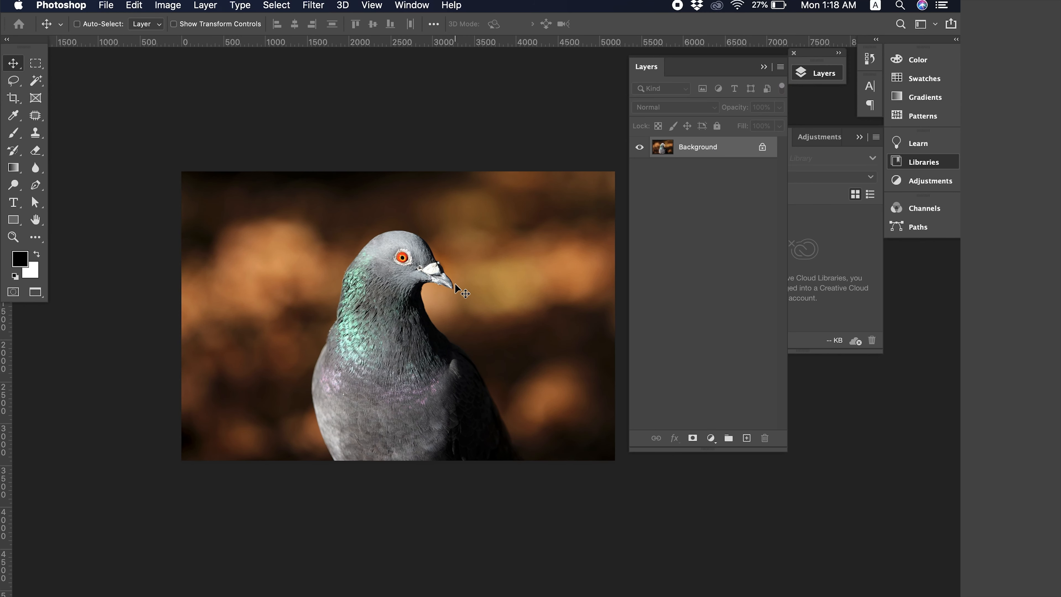
{"action": "scroll", "coordinate": [395, 215], "scroll_direction": "right", "scroll_amount": 3}
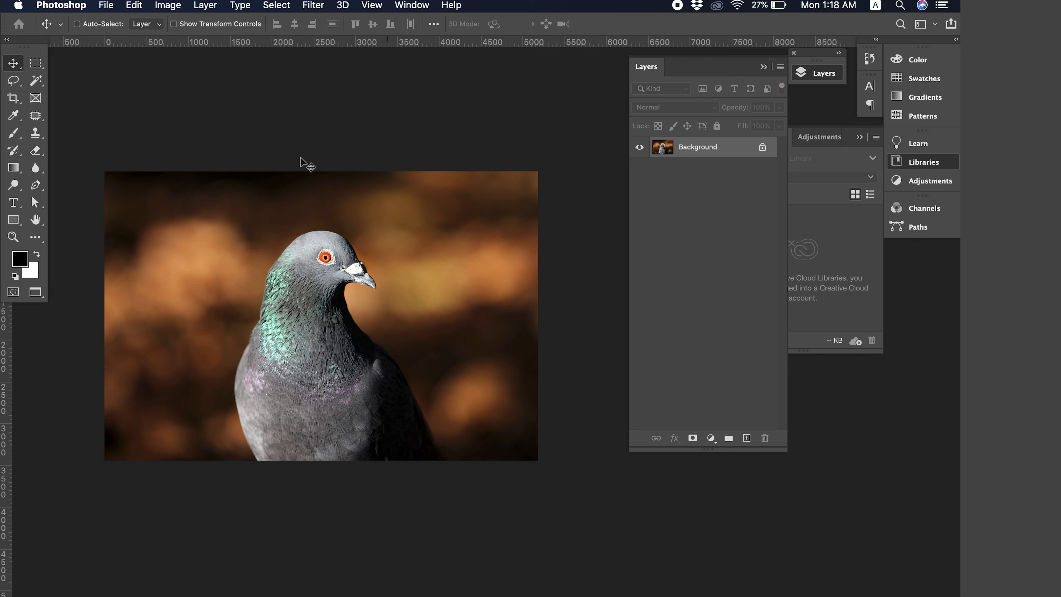
{"action": "left_click", "coordinate": [170, 6]}
{"action": "mouse_move", "coordinate": [185, 25]}
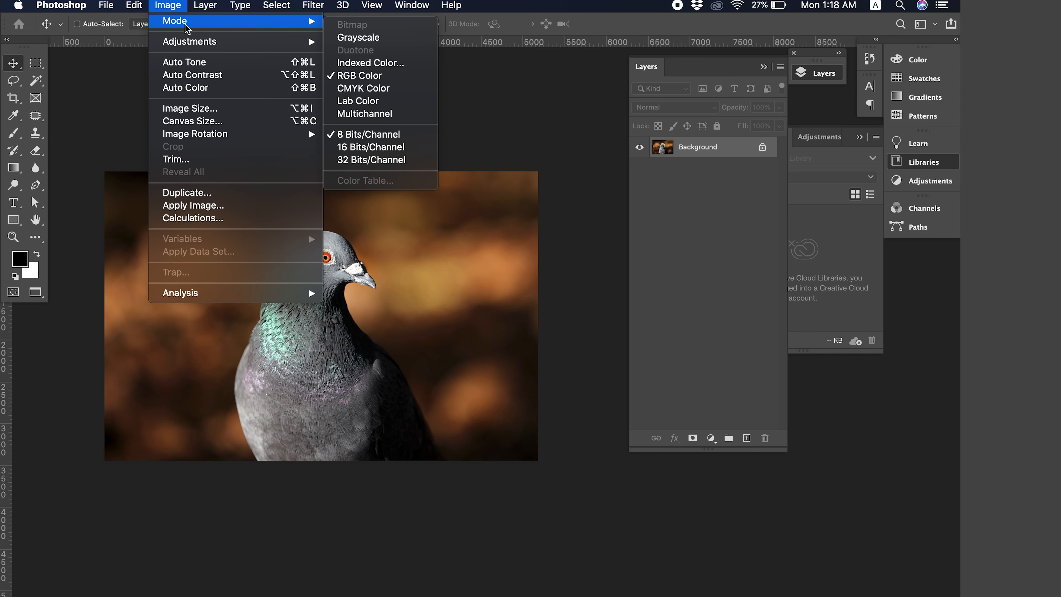
{"action": "left_click", "coordinate": [373, 40]}
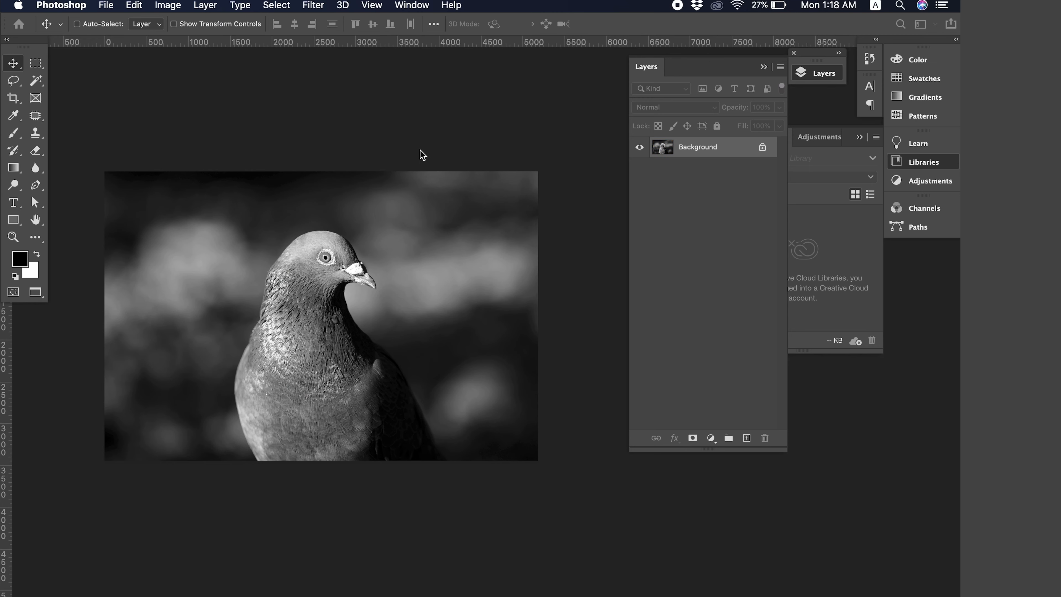
Close the edited image, switch back to Illustrator, and accept updating the modified link.
{"action": "scroll", "coordinate": [418, 167], "scroll_direction": "left", "scroll_amount": 3}
{"action": "key", "text": "super+w"}
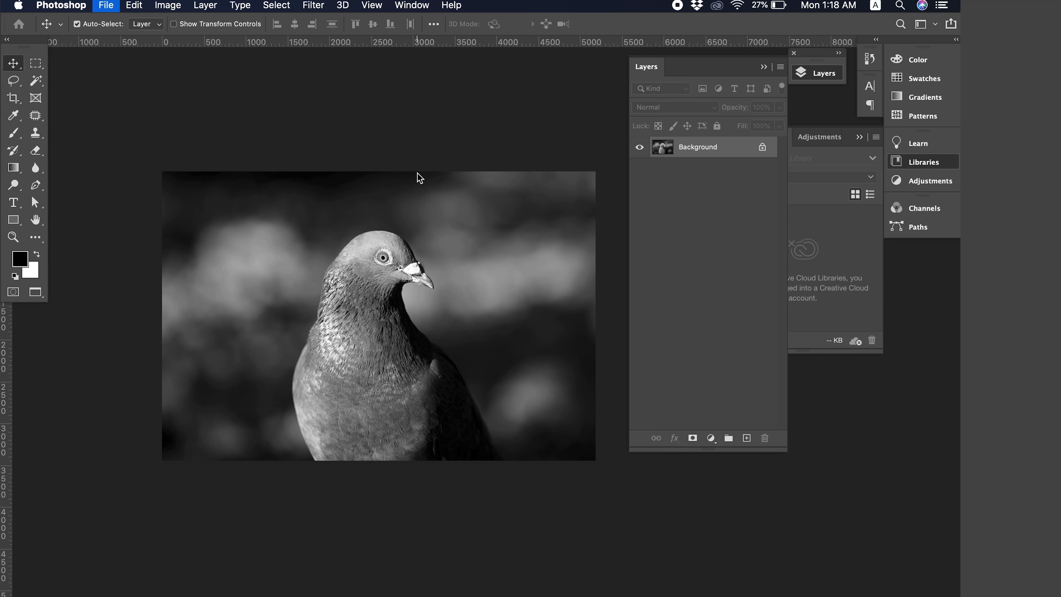
{"action": "left_click", "coordinate": [596, 218]}
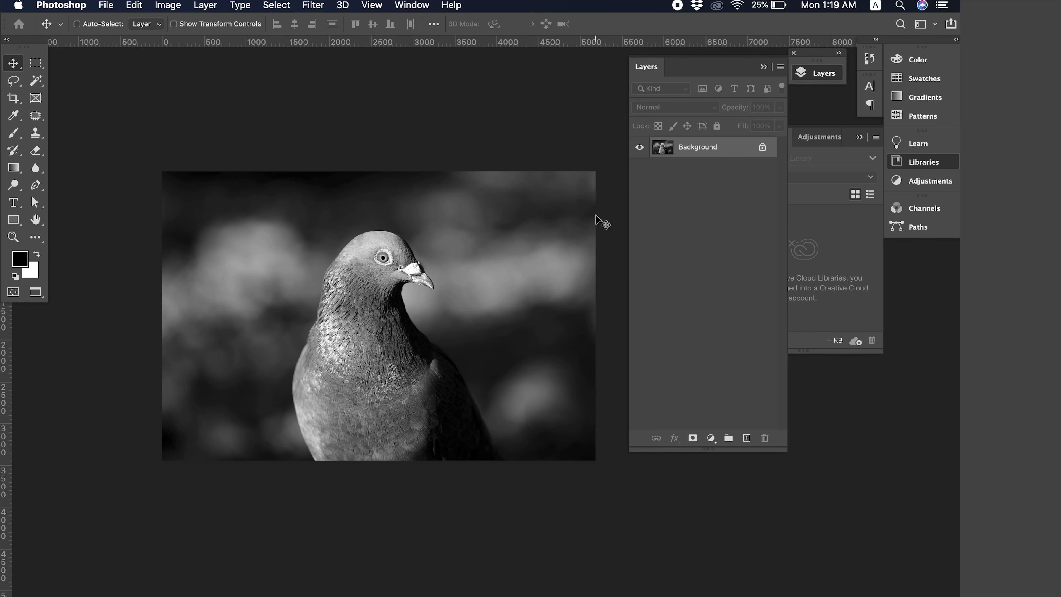
{"action": "key", "text": "super+Tab"}
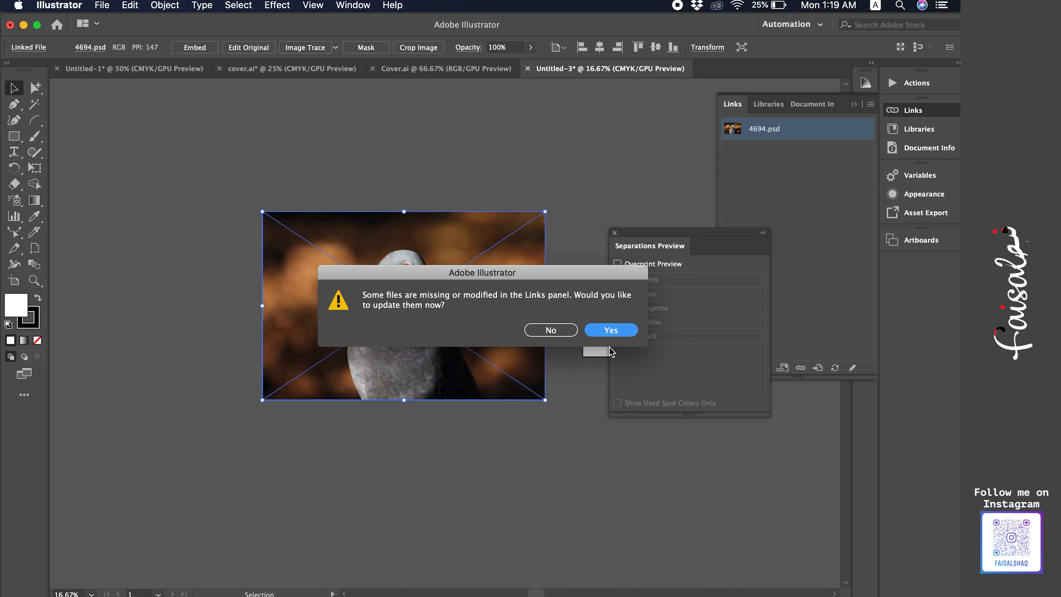
{"action": "left_click", "coordinate": [610, 331]}
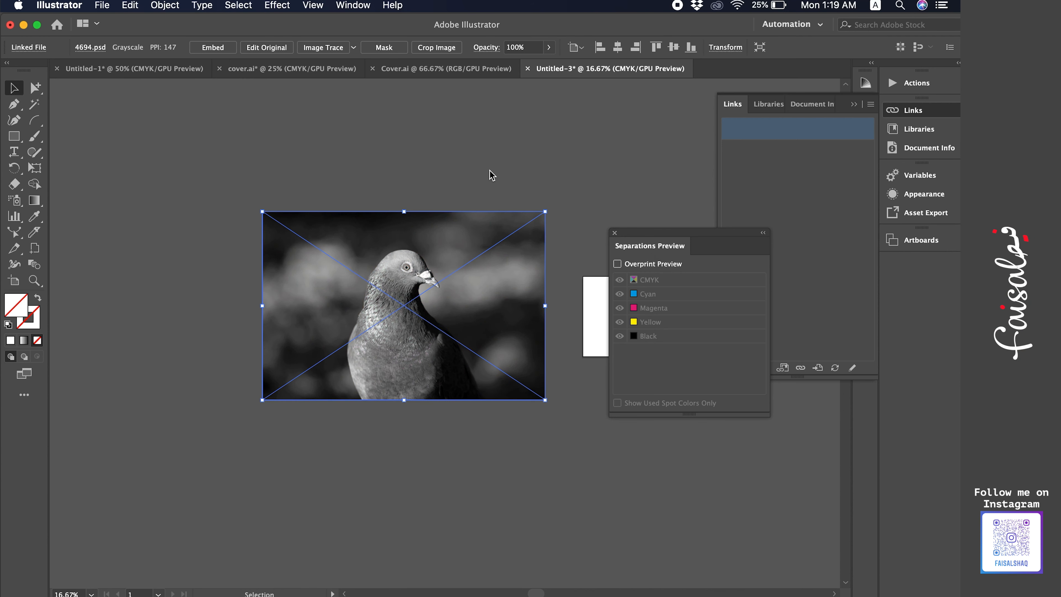
Toggle the artboard display and selection to inspect the updated grayscale photo on the canvas.
{"action": "left_click", "coordinate": [475, 159]}
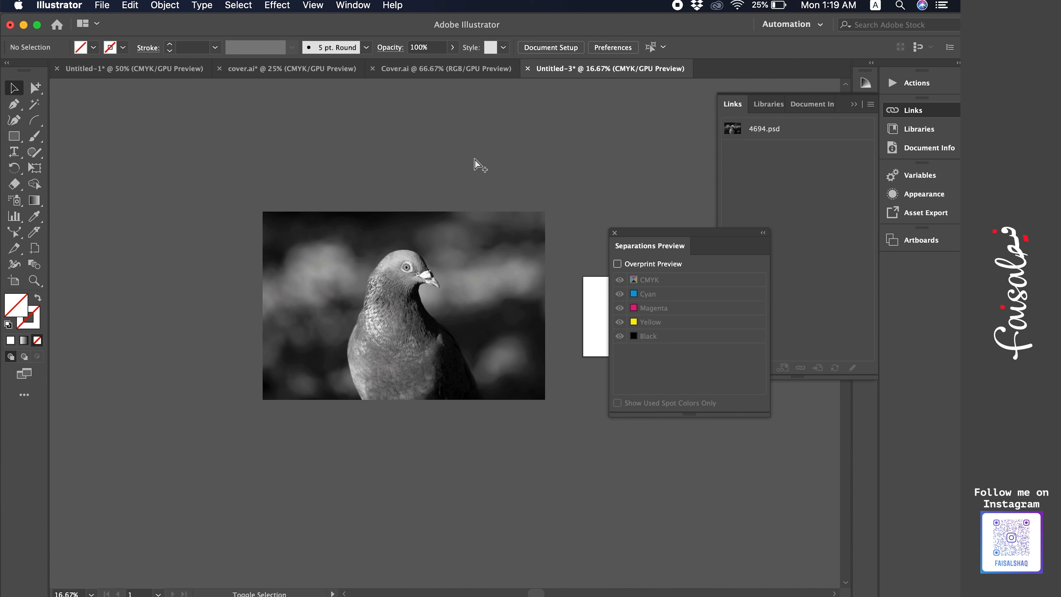
{"action": "key", "text": "super+shift+h"}
{"action": "left_click", "coordinate": [347, 284]}
{"action": "left_click", "coordinate": [367, 159]}
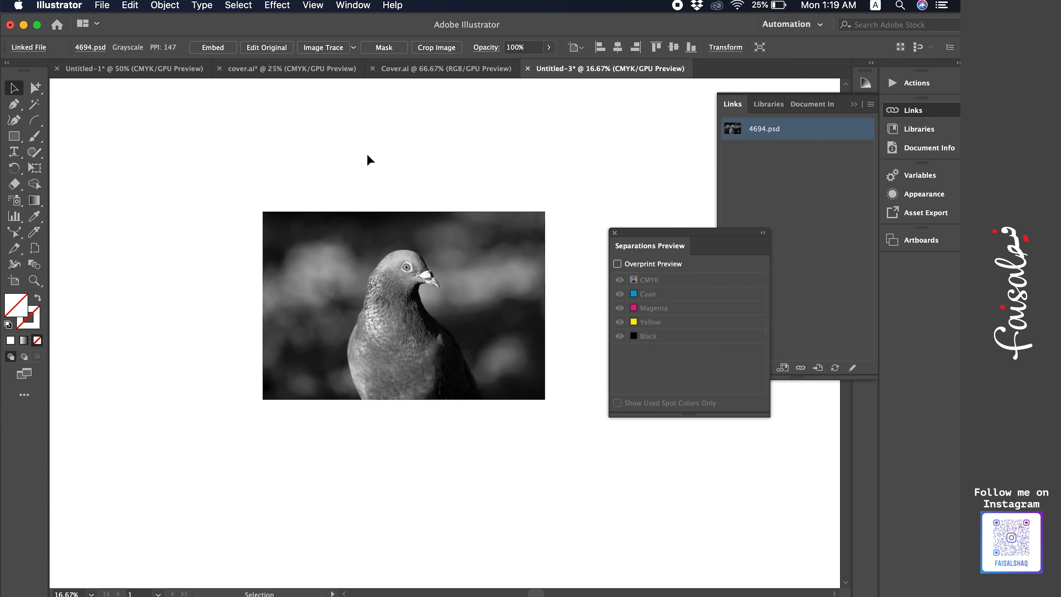
{"action": "left_click", "coordinate": [371, 303]}
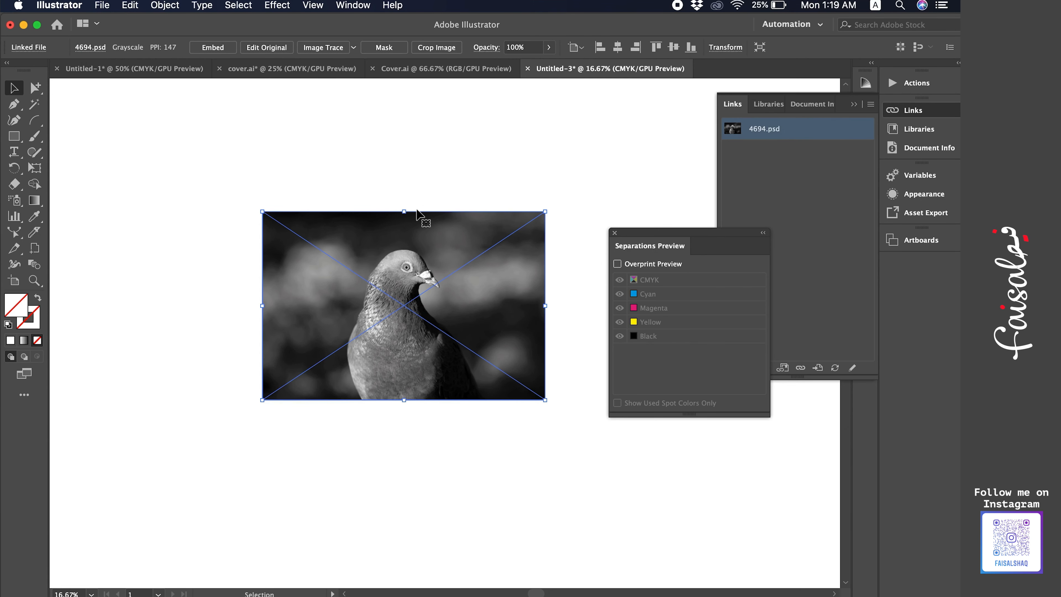
{"action": "left_click", "coordinate": [422, 184]}
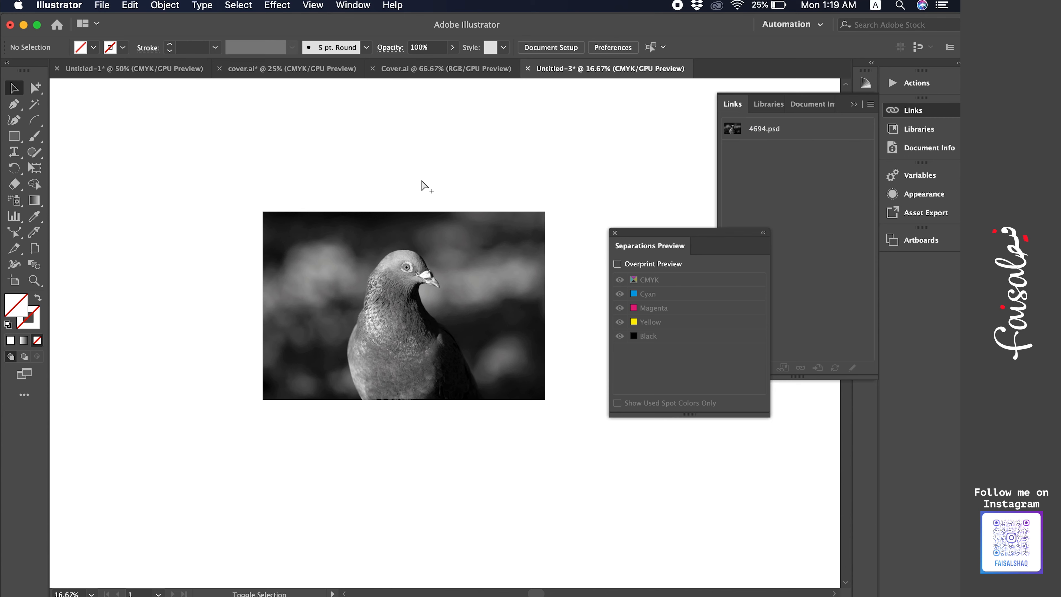
{"action": "key", "text": "super+shift+h"}
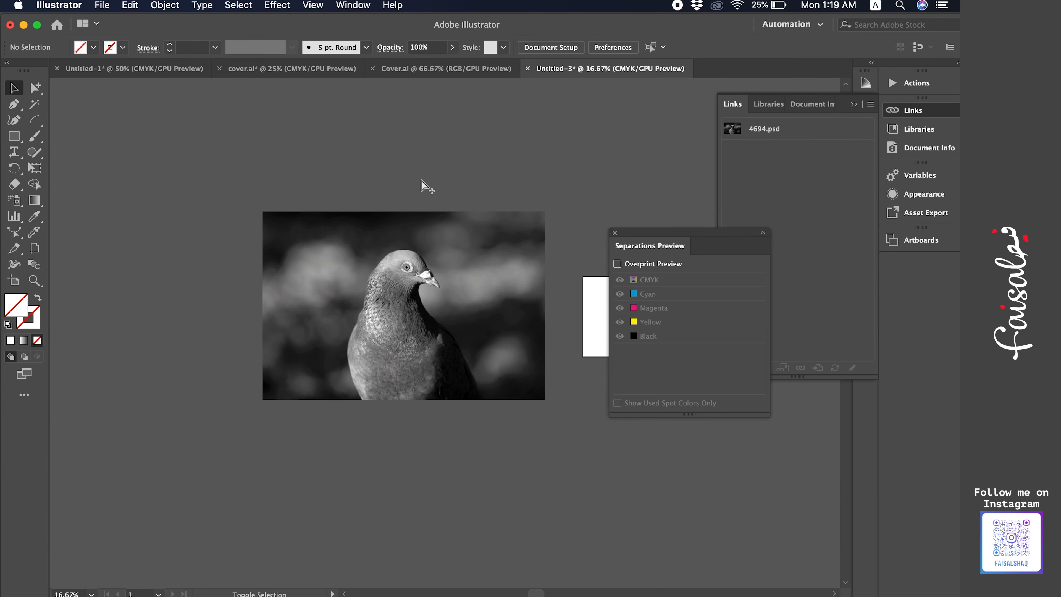
{"action": "key", "text": "super+shift+h"}
{"action": "key", "text": "super+shift+h"}
{"action": "key", "text": "super+shift+h"}
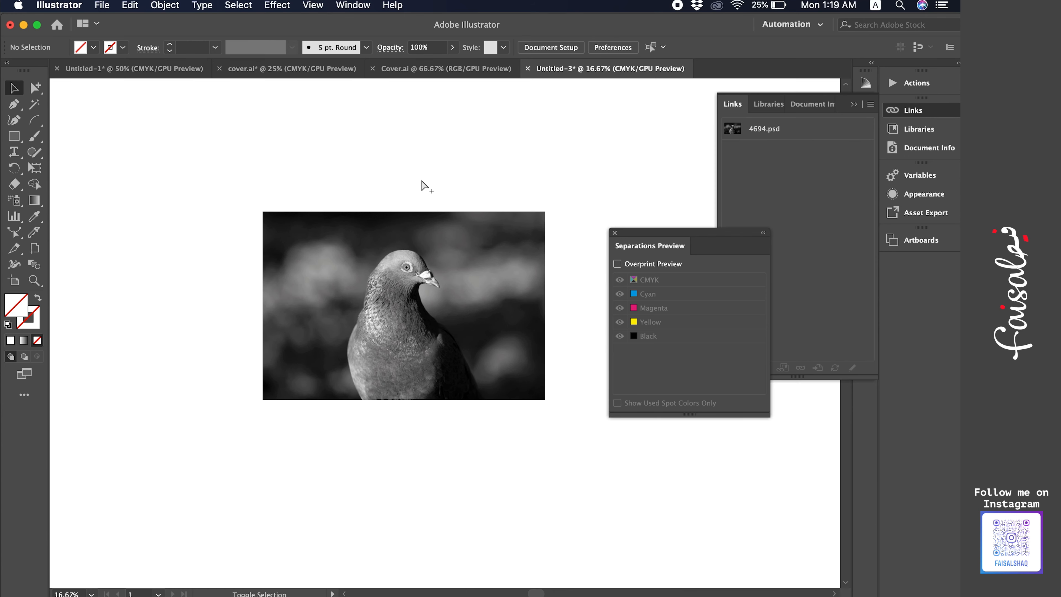
{"action": "key", "text": "super+shift+h"}
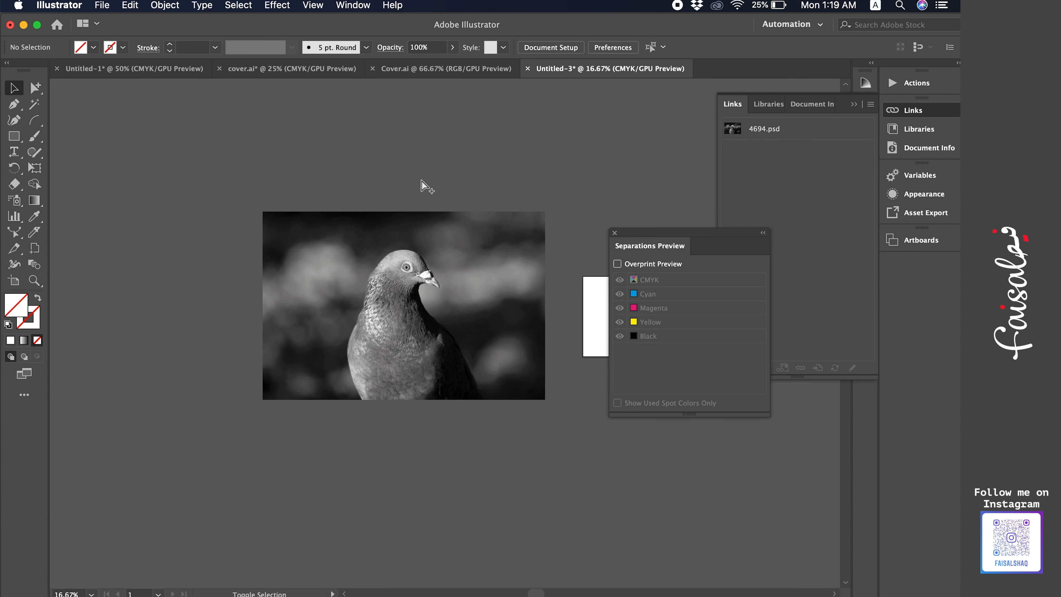
{"action": "key", "text": "super+shift+h"}
{"action": "key", "text": "super+shift+h"}
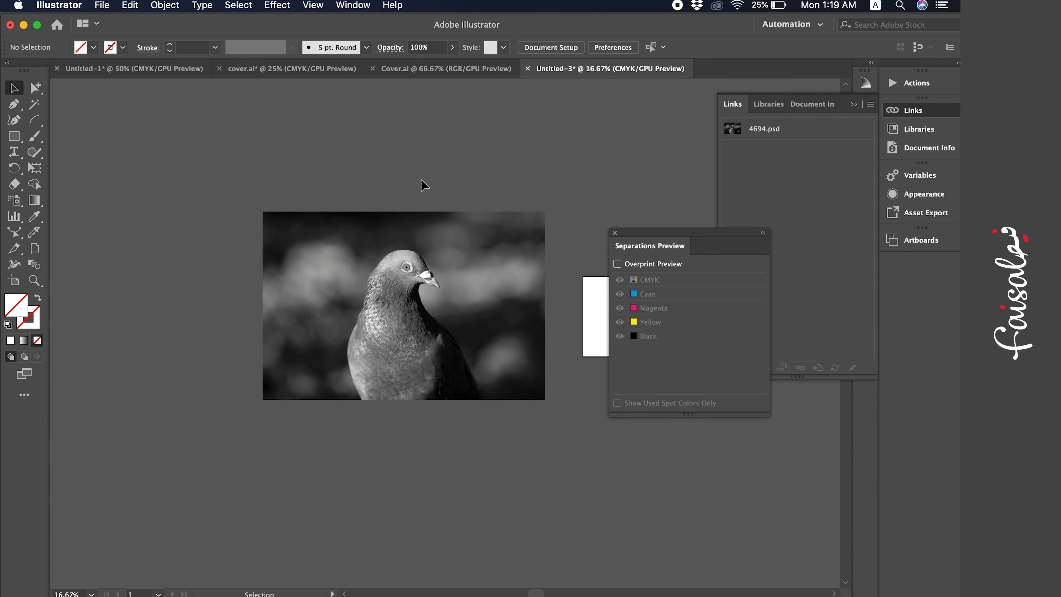
{"action": "left_click", "coordinate": [357, 220]}
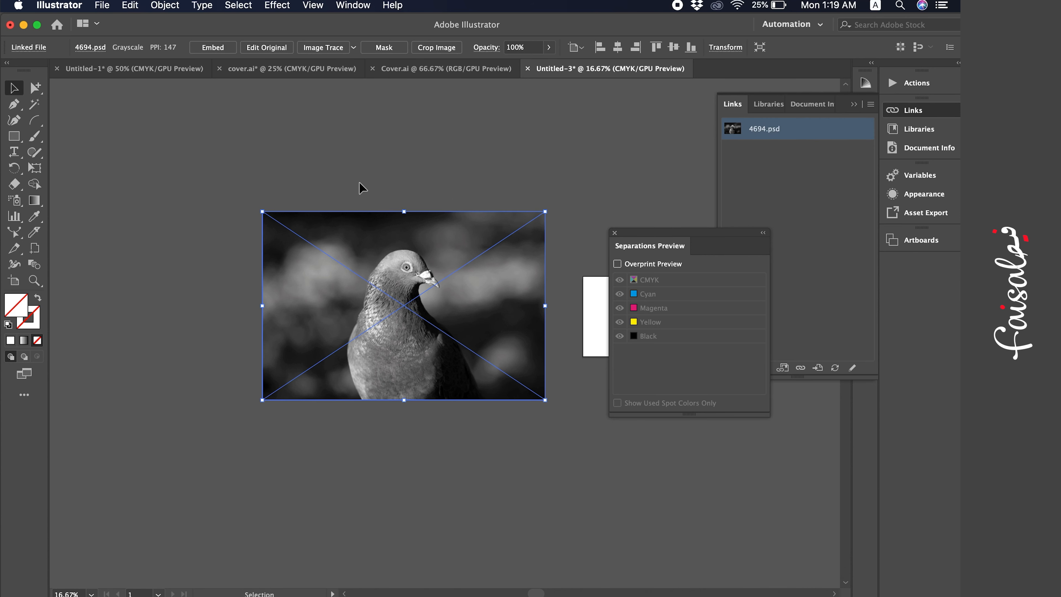
{"action": "left_click", "coordinate": [346, 163]}
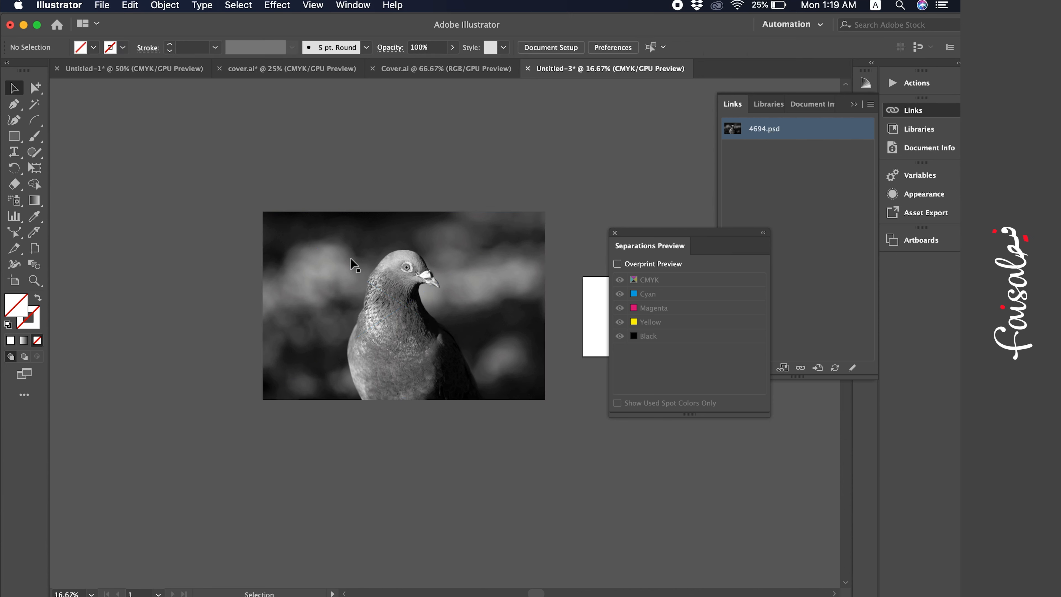
{"action": "left_click", "coordinate": [350, 263]}
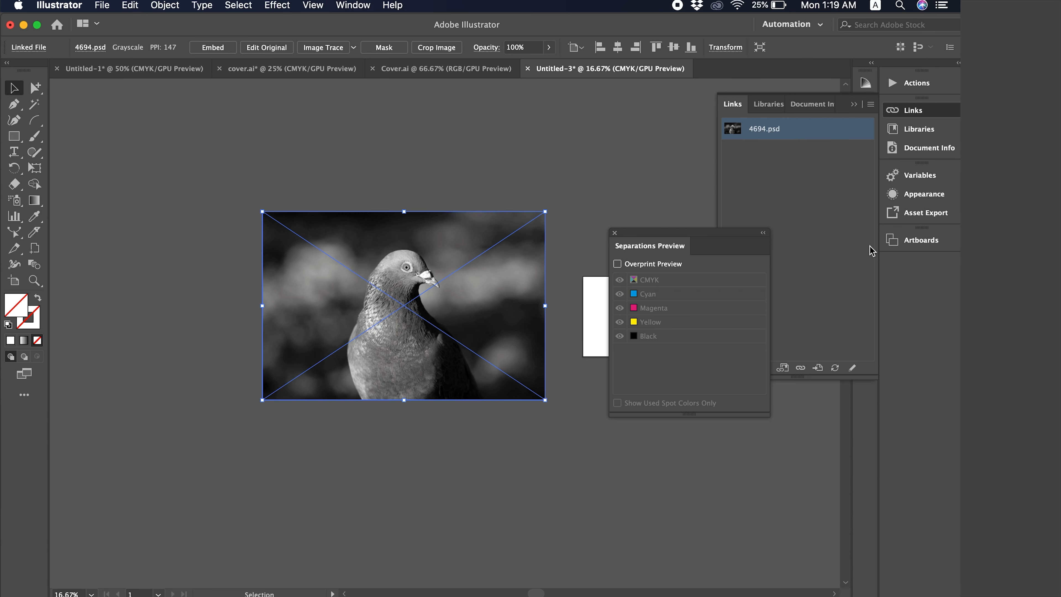
Open the Color panel and tint the selected grayscale photo with 100% cyan.
{"action": "left_click", "coordinate": [346, 5]}
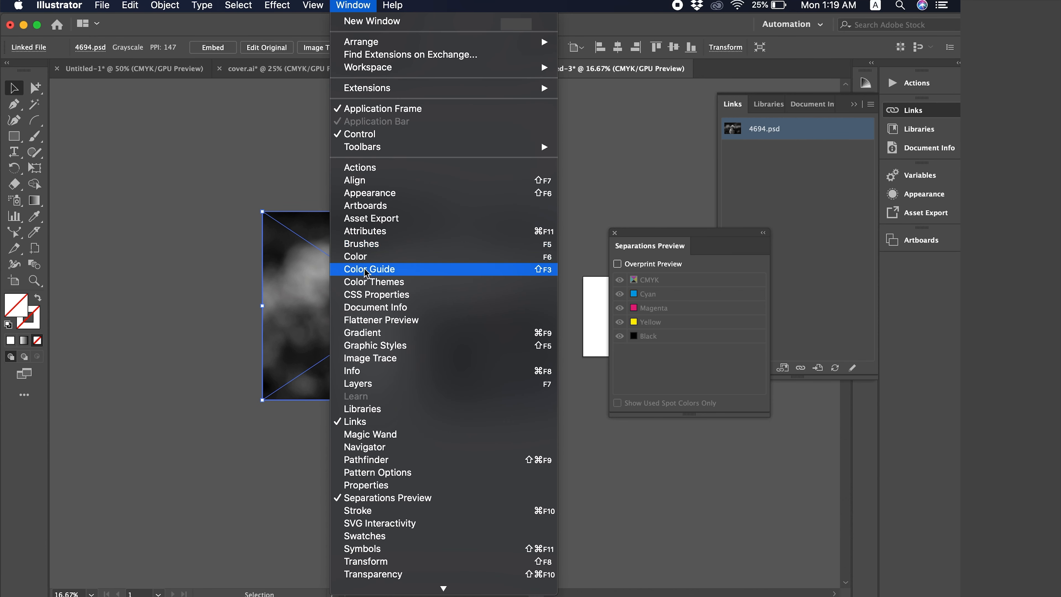
{"action": "left_click", "coordinate": [374, 257]}
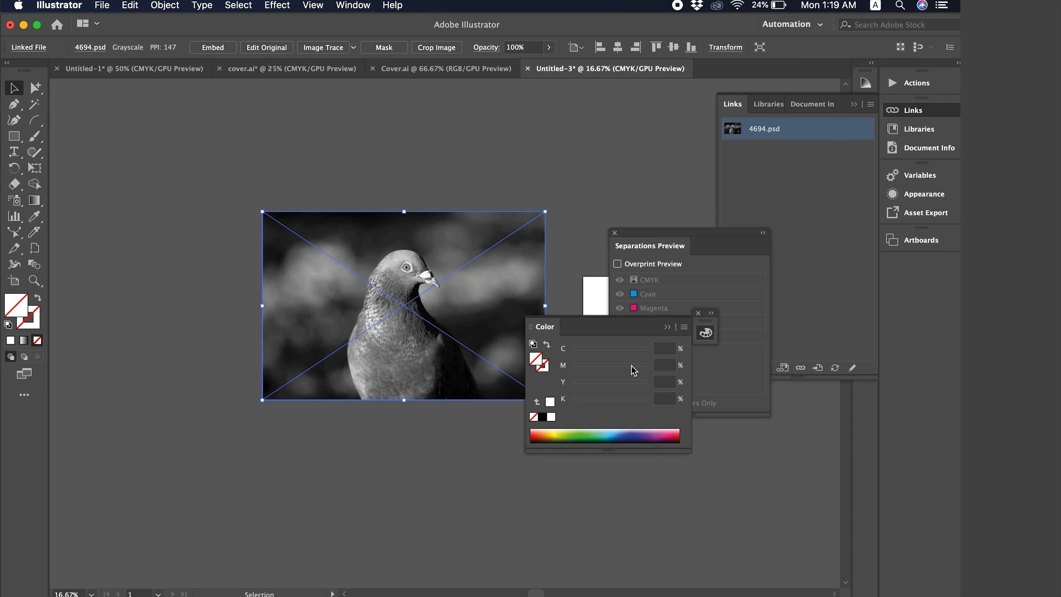
{"action": "left_click", "coordinate": [631, 351]}
{"action": "left_click", "coordinate": [648, 351]}
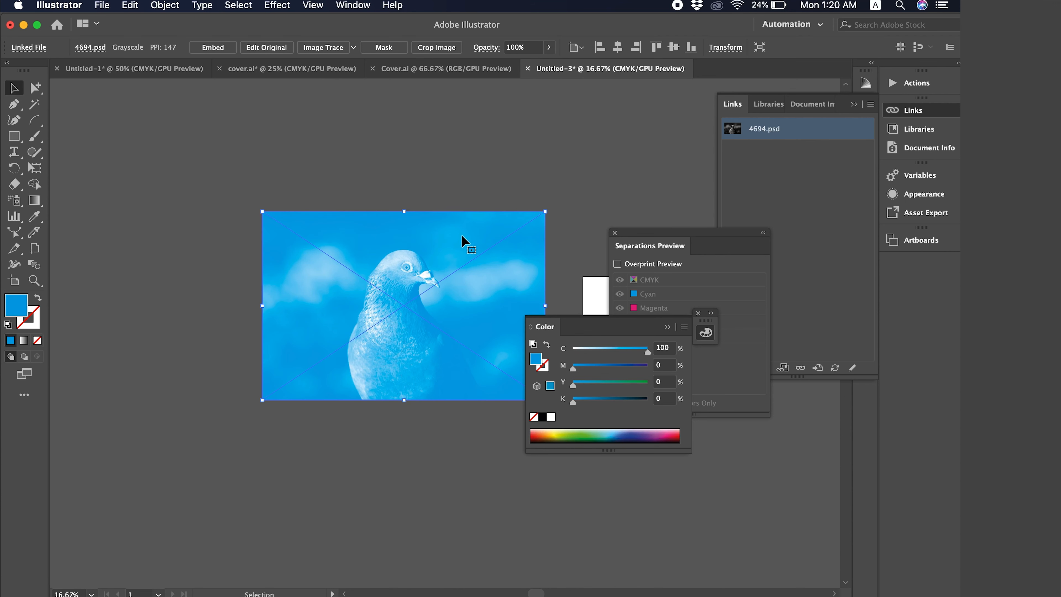
Recolour the photo to 100% magenta in the Color panel.
{"action": "left_click", "coordinate": [396, 172]}
{"action": "scroll", "coordinate": [396, 172], "scroll_direction": "right", "scroll_amount": 3}
{"action": "scroll", "coordinate": [396, 172], "scroll_direction": "down", "scroll_amount": 1}
{"action": "left_click", "coordinate": [363, 206]}
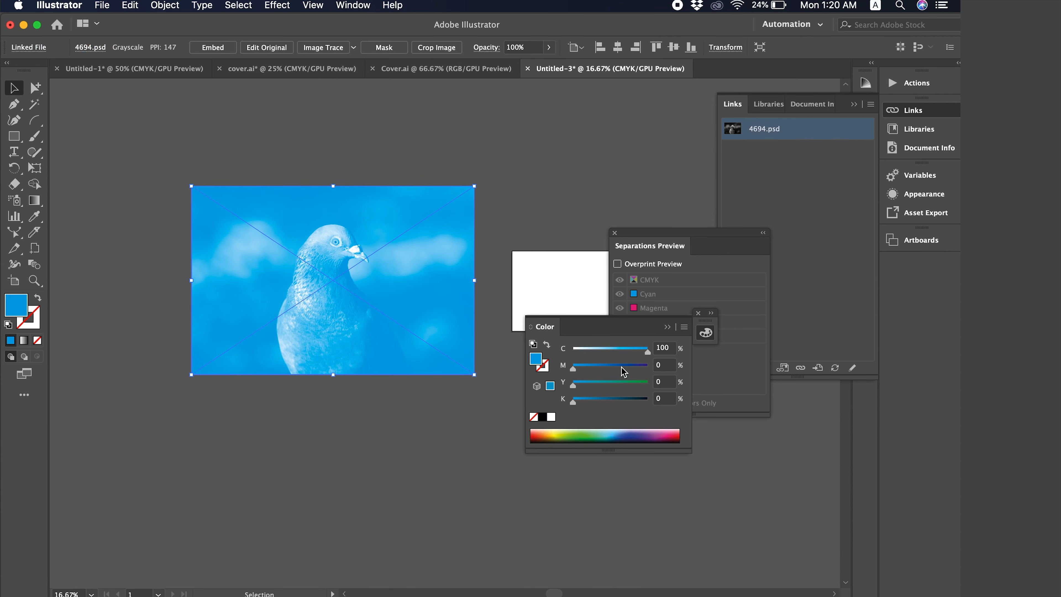
{"action": "left_click_drag", "start_coordinate": [621, 368], "coordinate": [573, 352]}
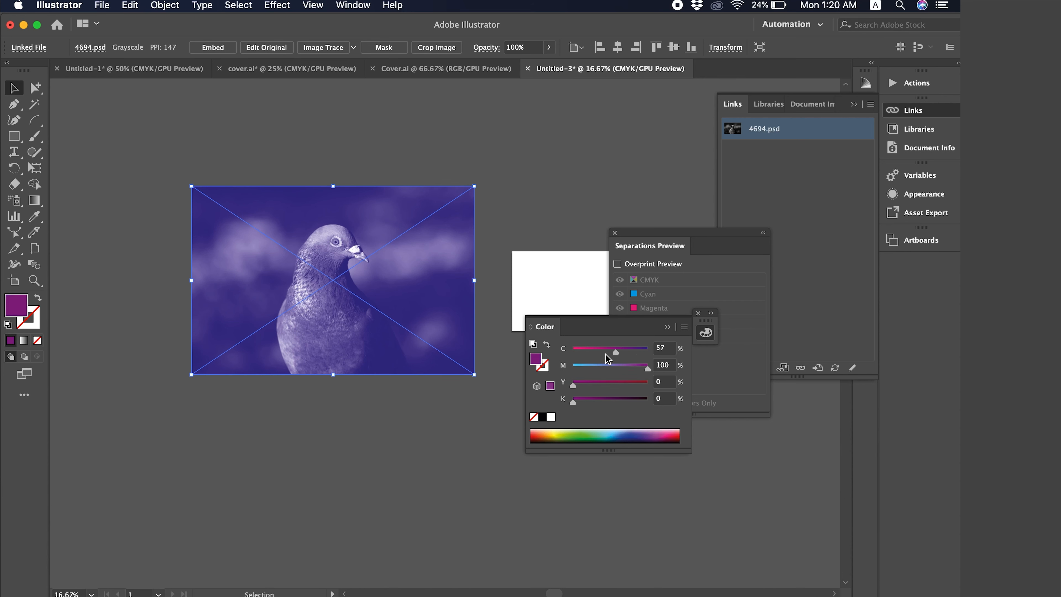
{"action": "left_click", "coordinate": [535, 256]}
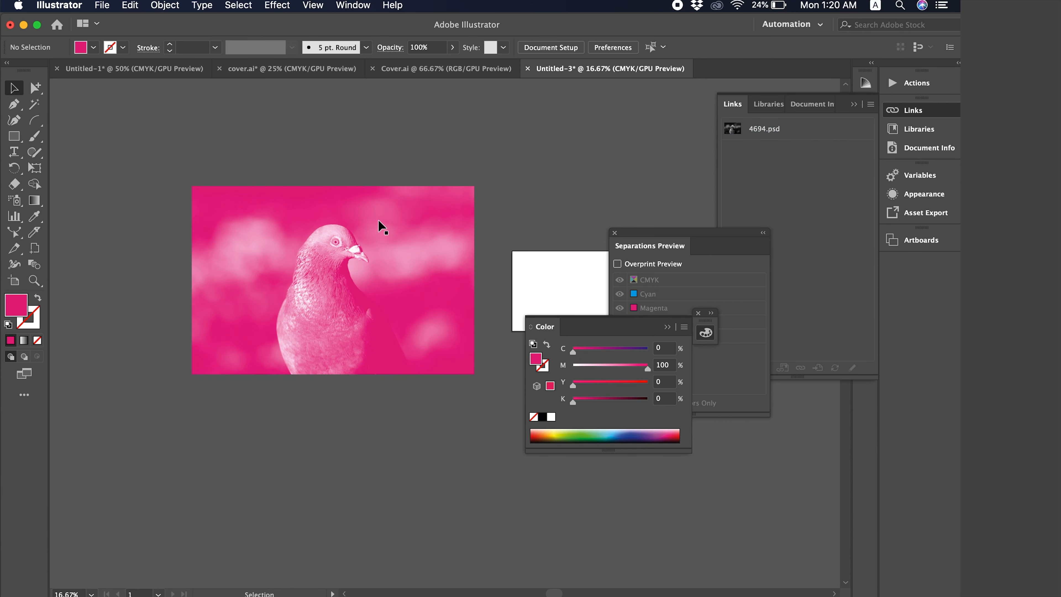
Open the PANTONE+ Solid Coated swatch library from the Color Books swatch libraries.
{"action": "left_click", "coordinate": [343, 4]}
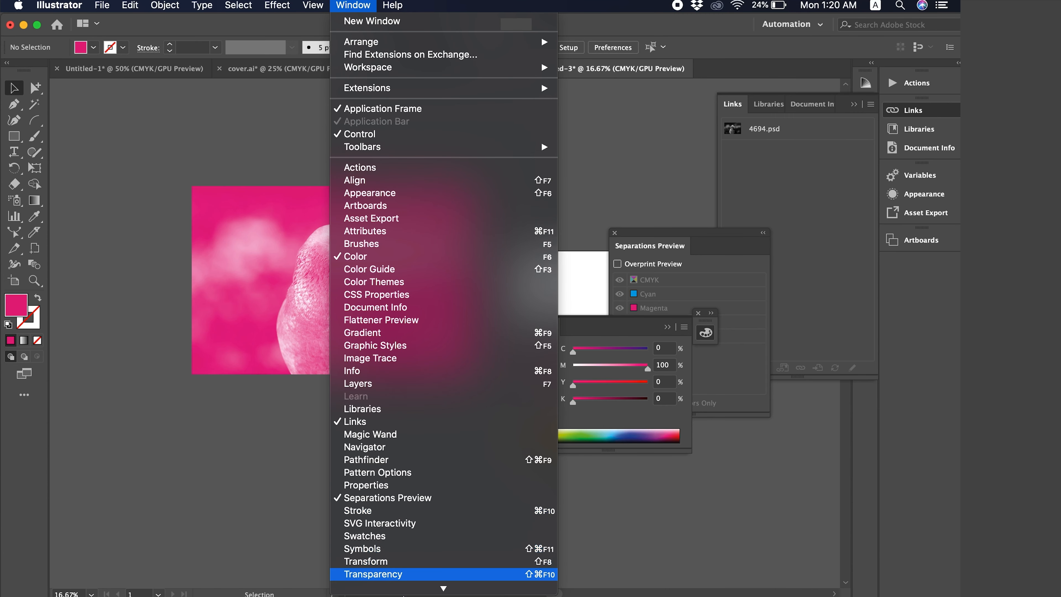
{"action": "left_click", "coordinate": [444, 587]}
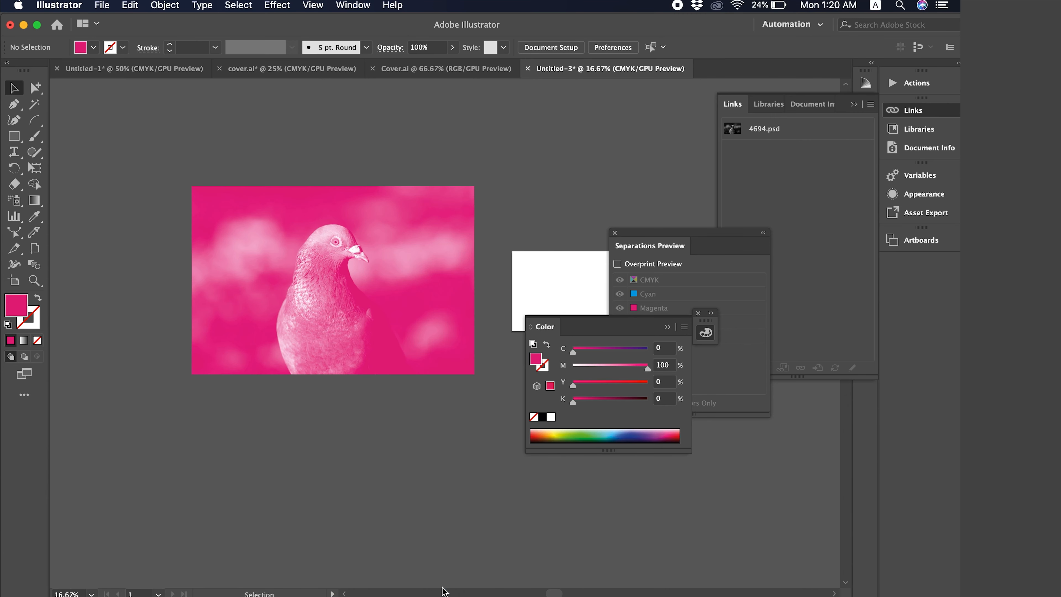
{"action": "left_click", "coordinate": [369, 6]}
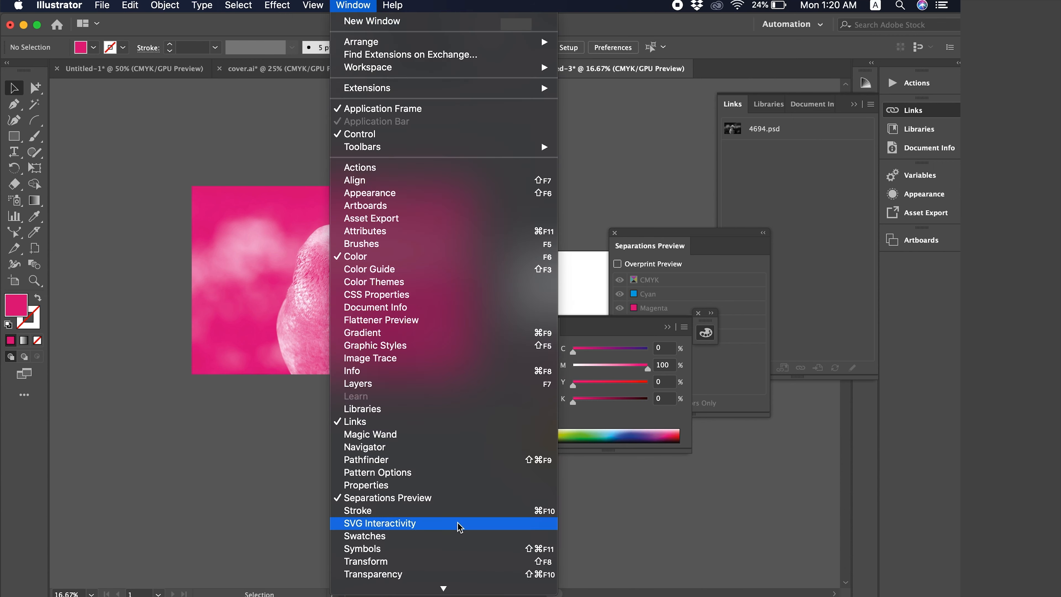
{"action": "mouse_move", "coordinate": [443, 585]}
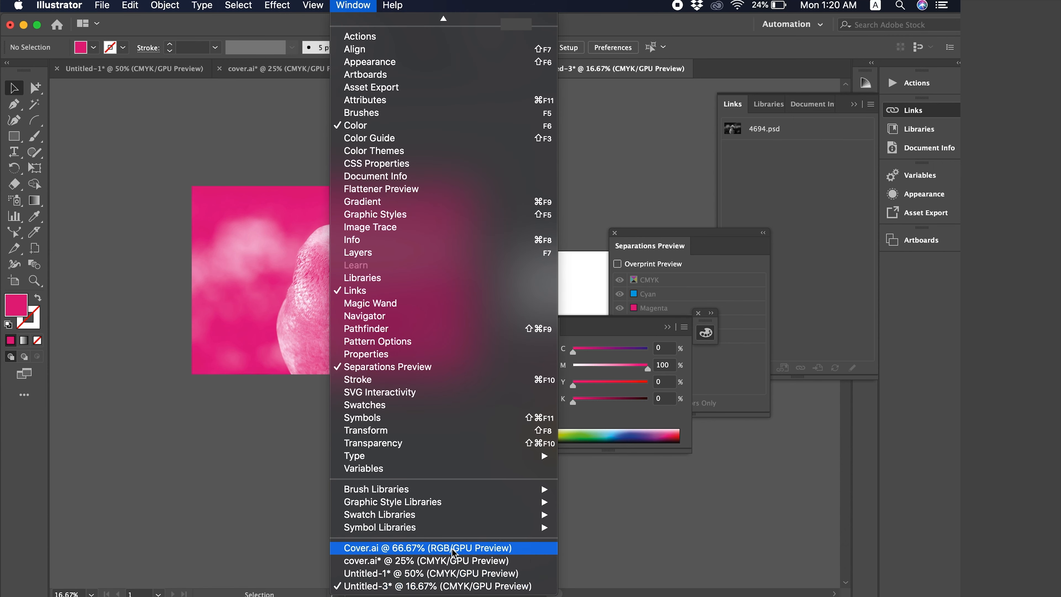
{"action": "mouse_move", "coordinate": [452, 520]}
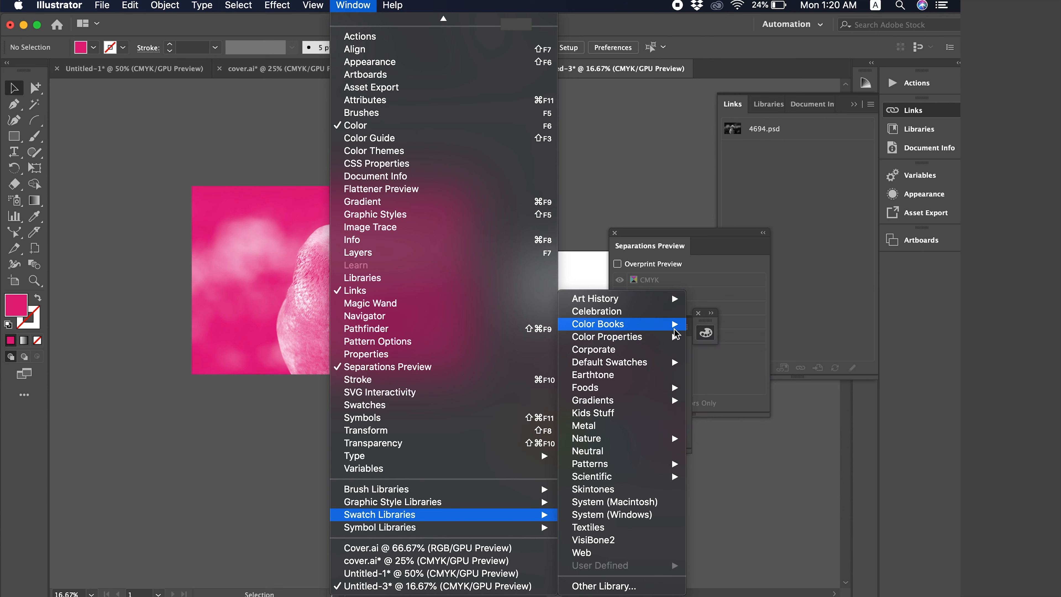
{"action": "mouse_move", "coordinate": [666, 324]}
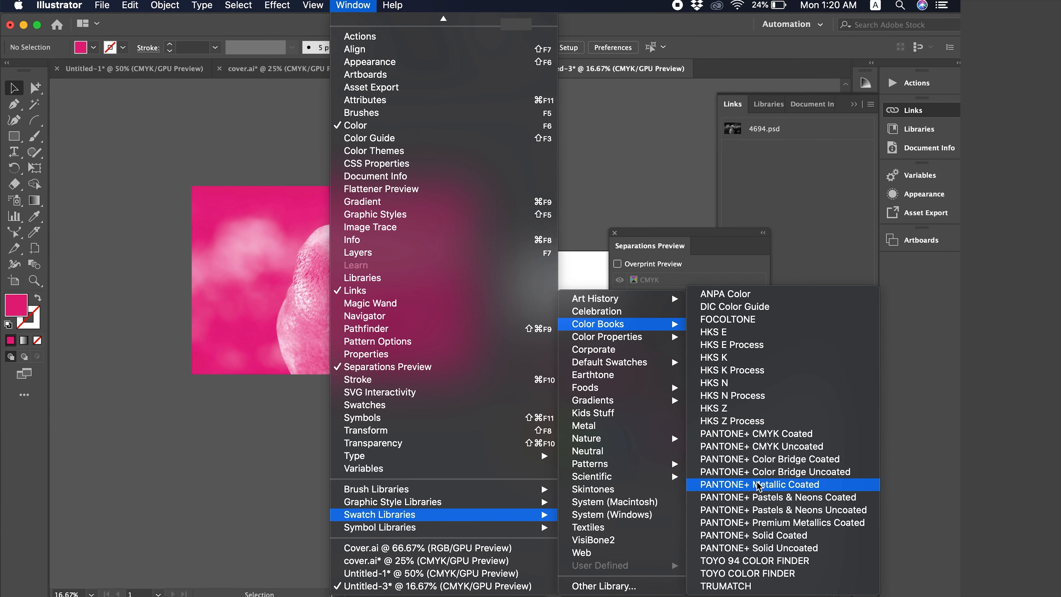
{"action": "left_click", "coordinate": [770, 537]}
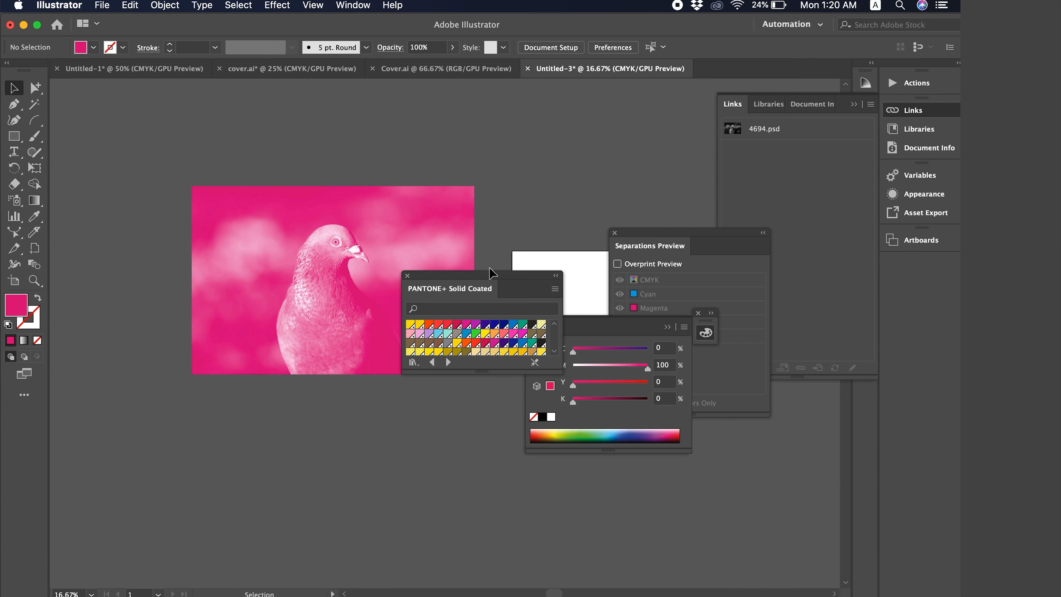
Move and enlarge the Pantone library panel, then apply PANTONE 802 C to the selected photo.
{"action": "left_click_drag", "start_coordinate": [490, 278], "coordinate": [613, 116]}
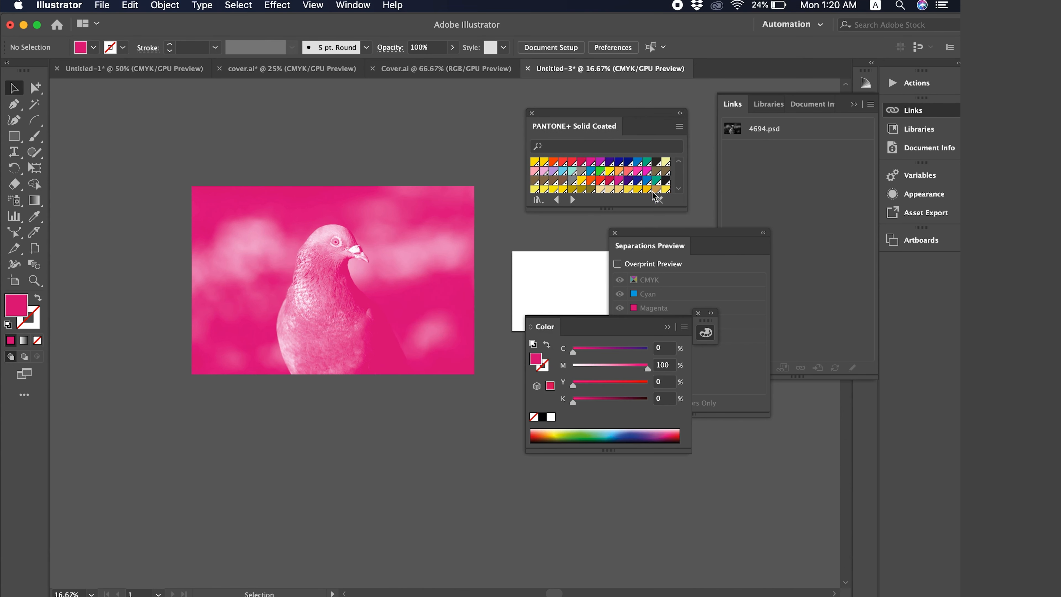
{"action": "left_click_drag", "start_coordinate": [682, 205], "coordinate": [682, 295]}
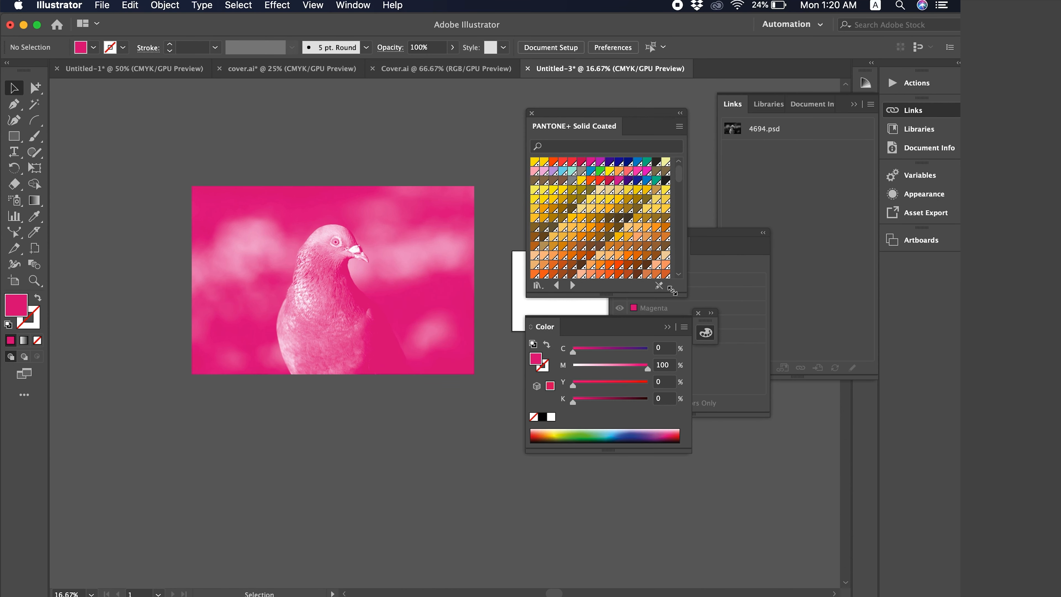
{"action": "left_click", "coordinate": [610, 181]}
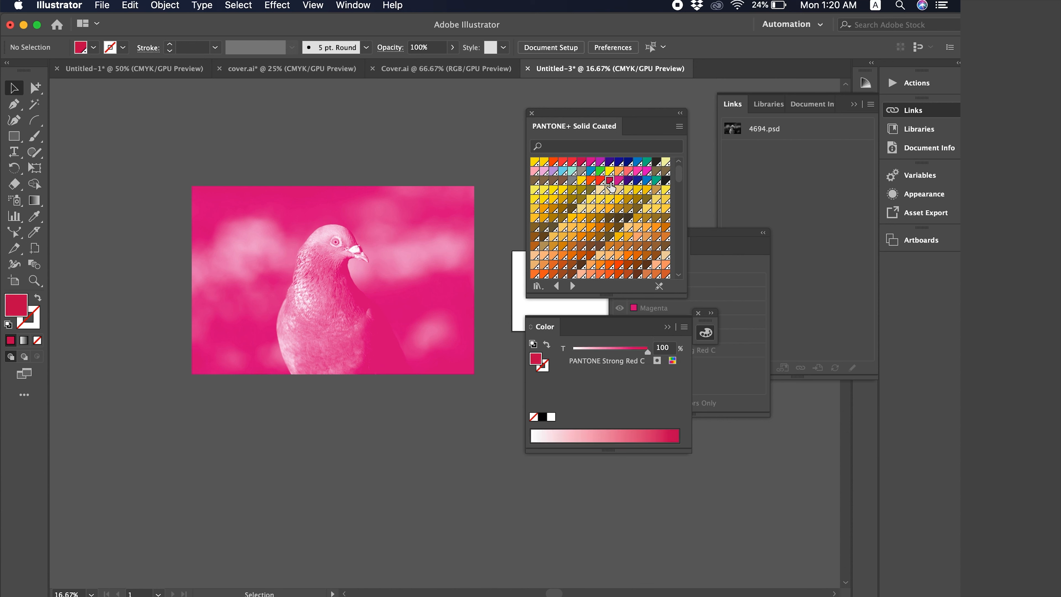
{"action": "left_click", "coordinate": [629, 182]}
{"action": "left_click", "coordinate": [367, 256]}
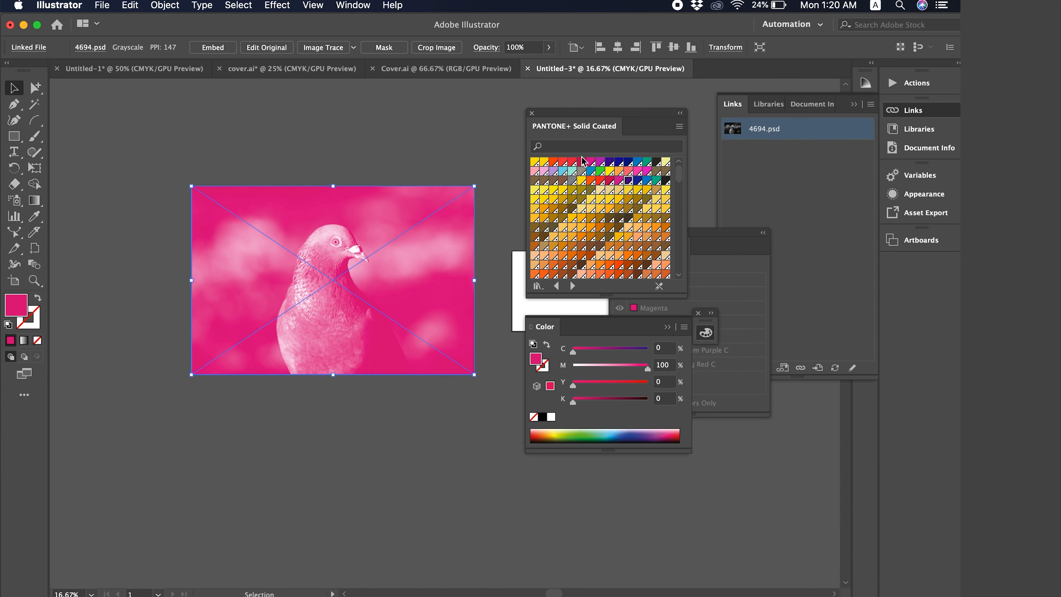
{"action": "left_click", "coordinate": [600, 173]}
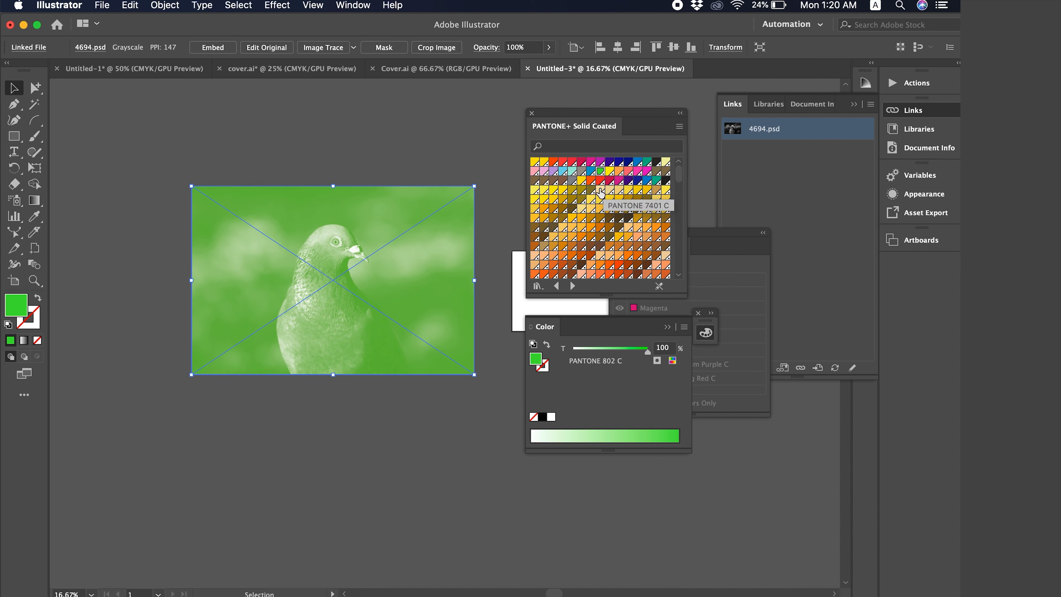
Try further Pantone swatches on the photo, including PANTONE 105 C, 1895 C and 7633 C, ending on a pink-red.
{"action": "left_click", "coordinate": [591, 190]}
{"action": "scroll", "coordinate": [612, 233], "scroll_direction": "down", "scroll_amount": 5}
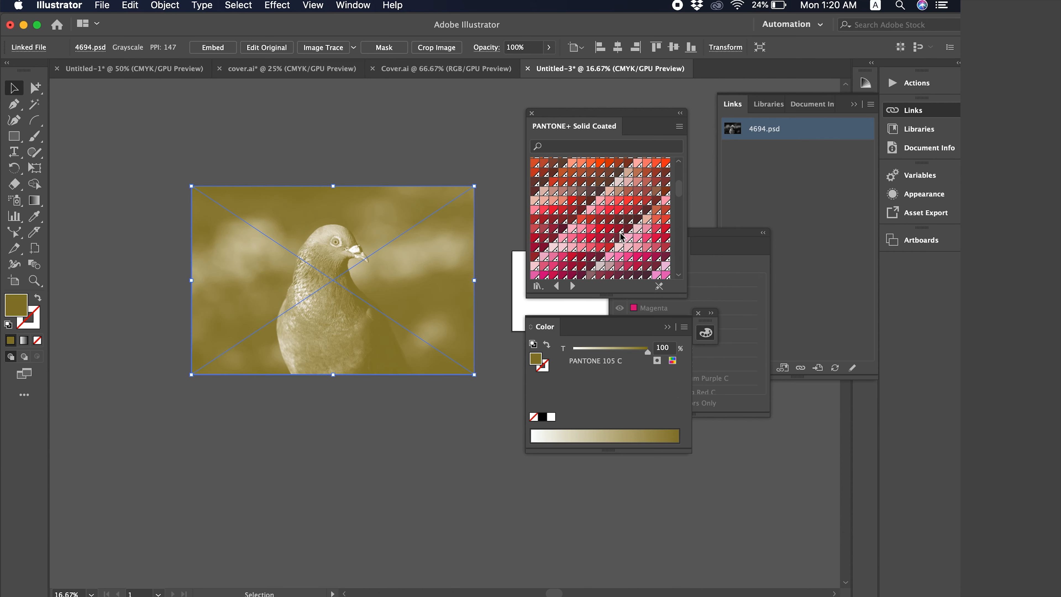
{"action": "left_click", "coordinate": [627, 239]}
{"action": "left_click", "coordinate": [611, 248]}
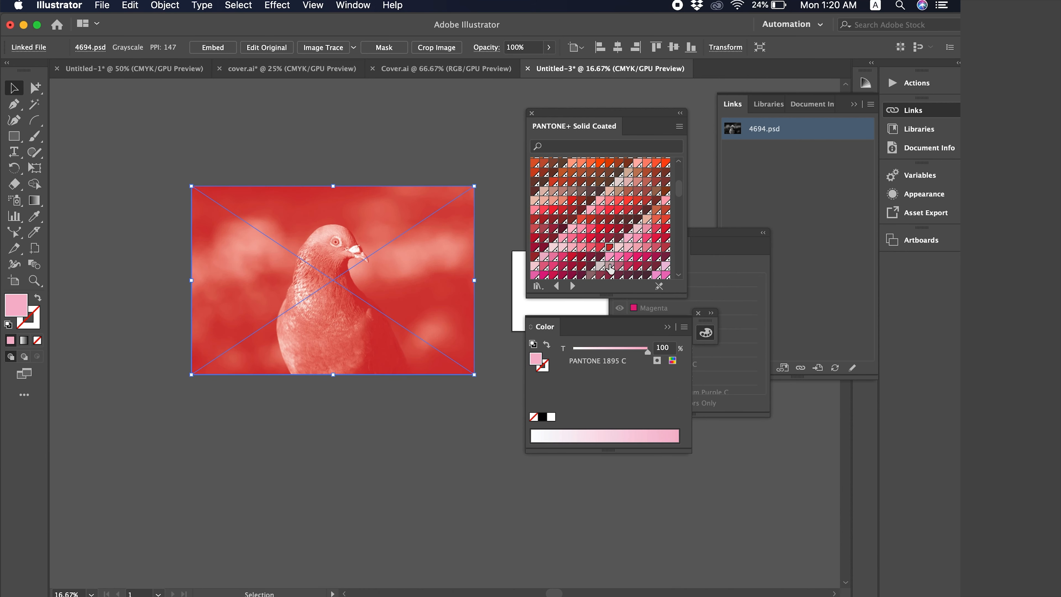
{"action": "left_click", "coordinate": [611, 267]}
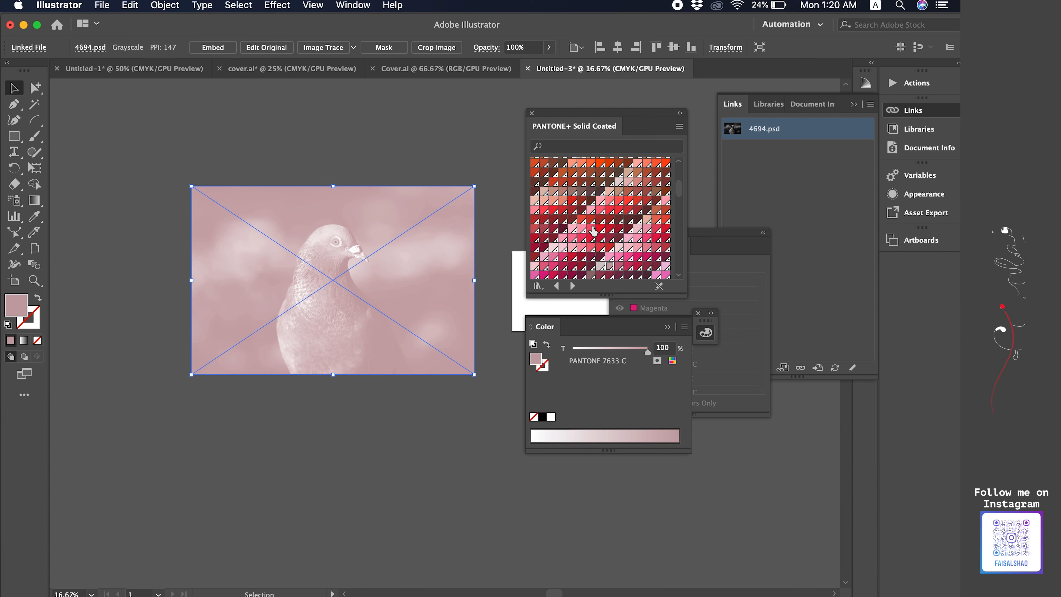
{"action": "left_click", "coordinate": [591, 228]}
Enlarge the Separations Preview panel to list the spot plates and open the Swatches panel.
{"action": "left_click", "coordinate": [716, 238]}
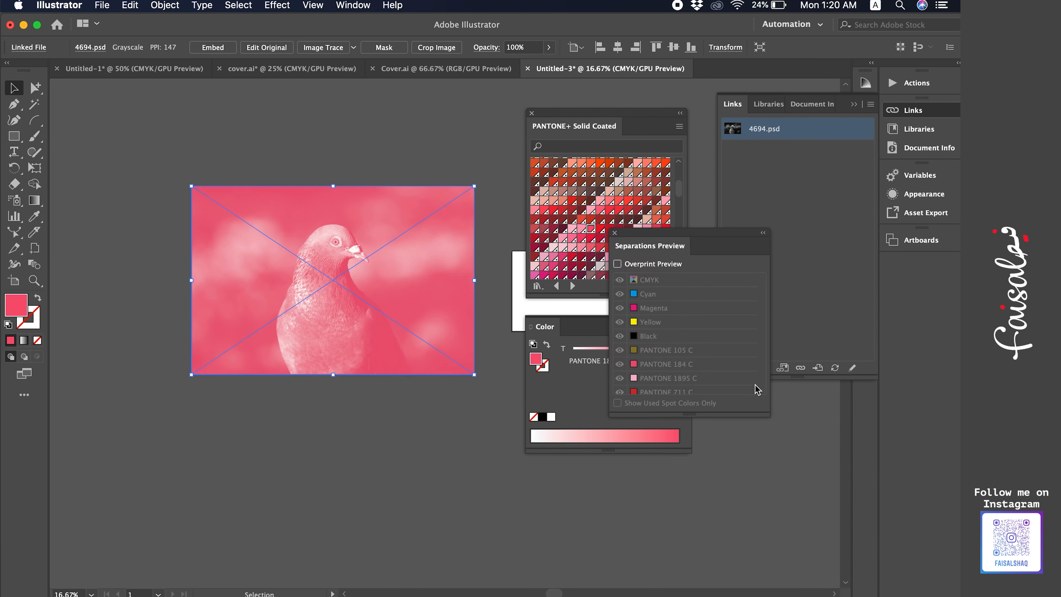
{"action": "left_click_drag", "start_coordinate": [766, 413], "coordinate": [766, 516]}
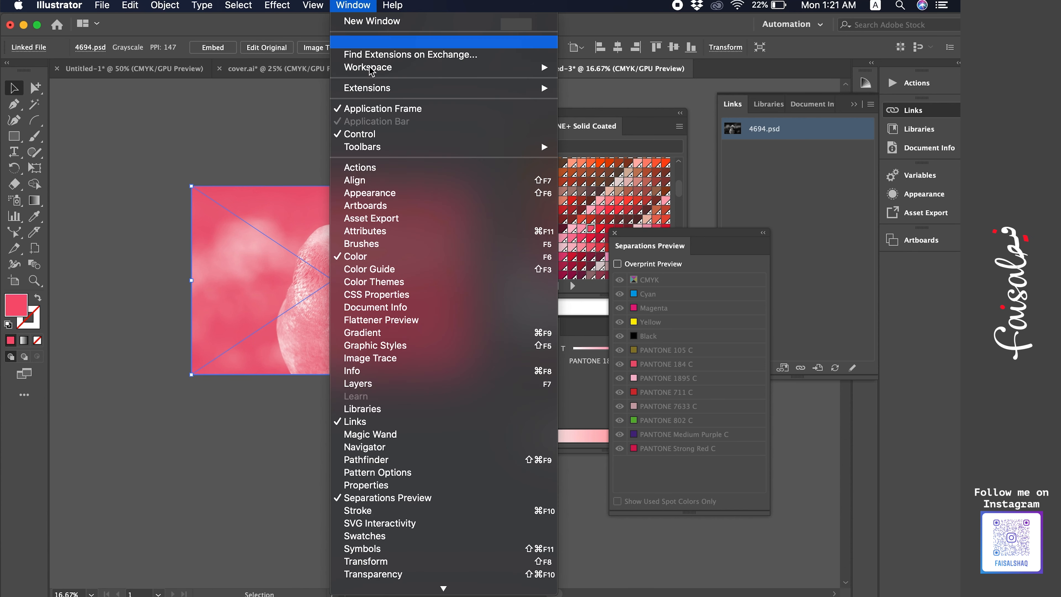
{"action": "left_click", "coordinate": [336, 5]}
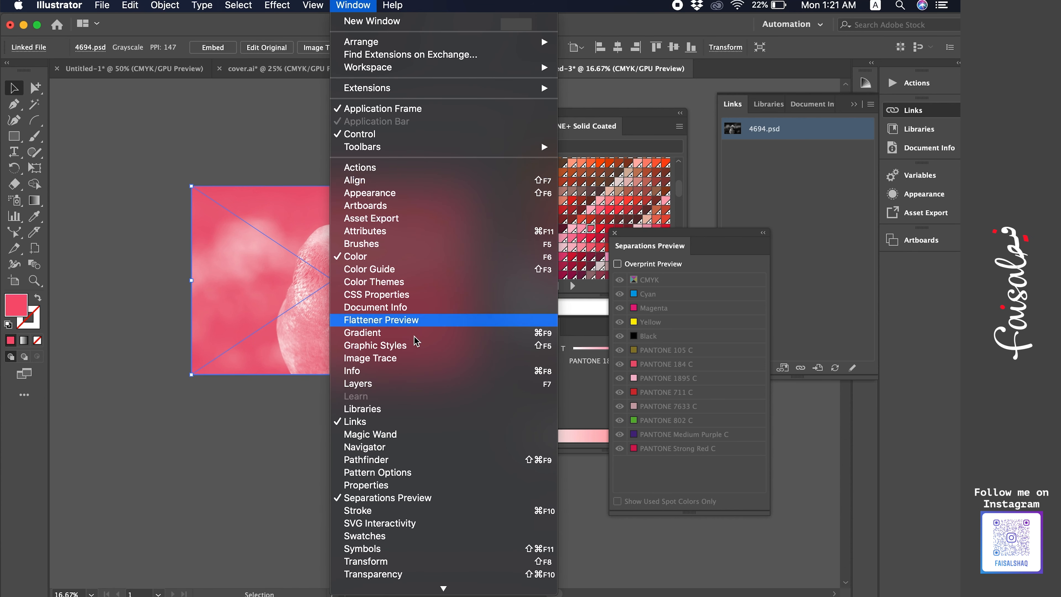
{"action": "scroll", "coordinate": [422, 407], "scroll_direction": "down", "scroll_amount": 3}
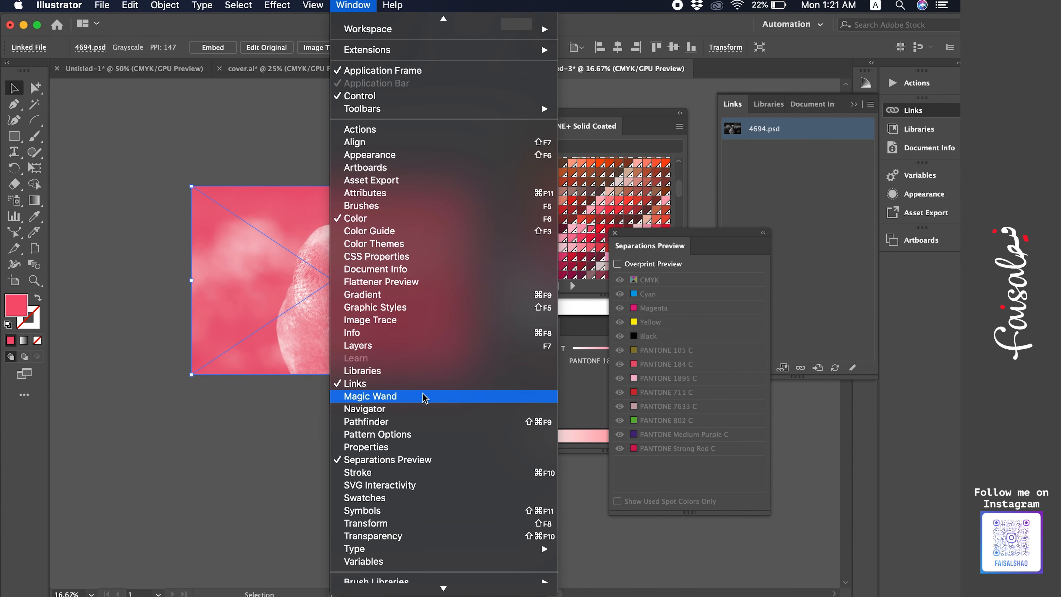
{"action": "left_click", "coordinate": [417, 498]}
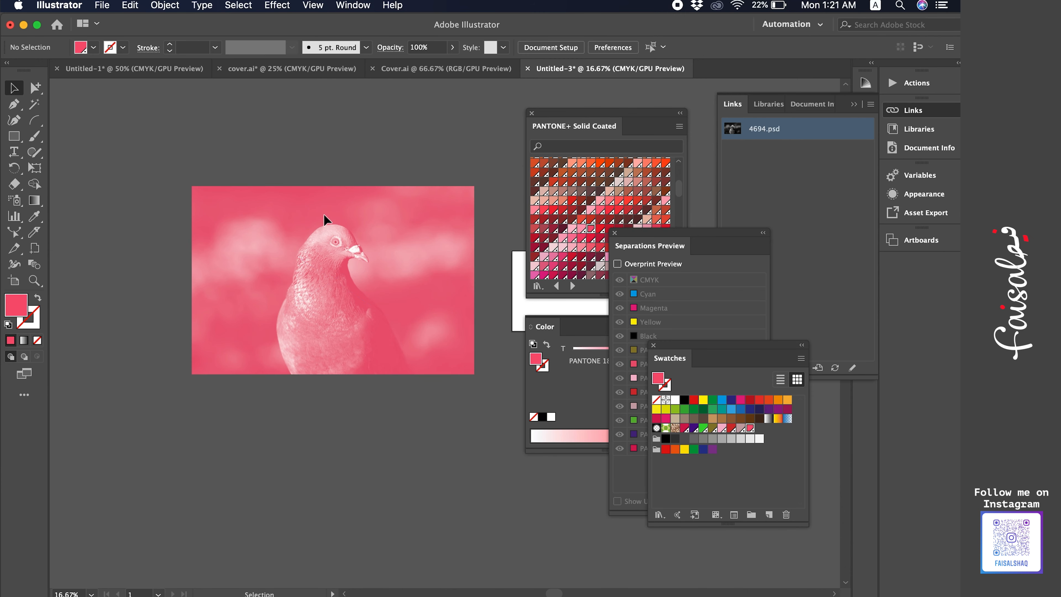
Delete the photo and remove the selected unused Pantone swatches from the Swatches panel.
{"action": "key", "text": "Delete"}
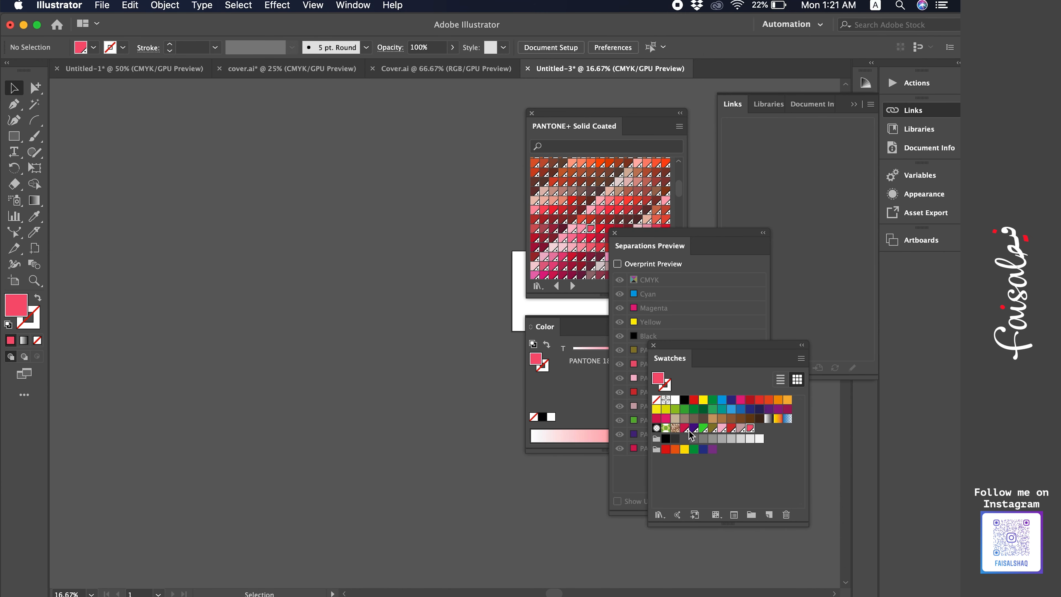
{"action": "left_click", "coordinate": [749, 428]}
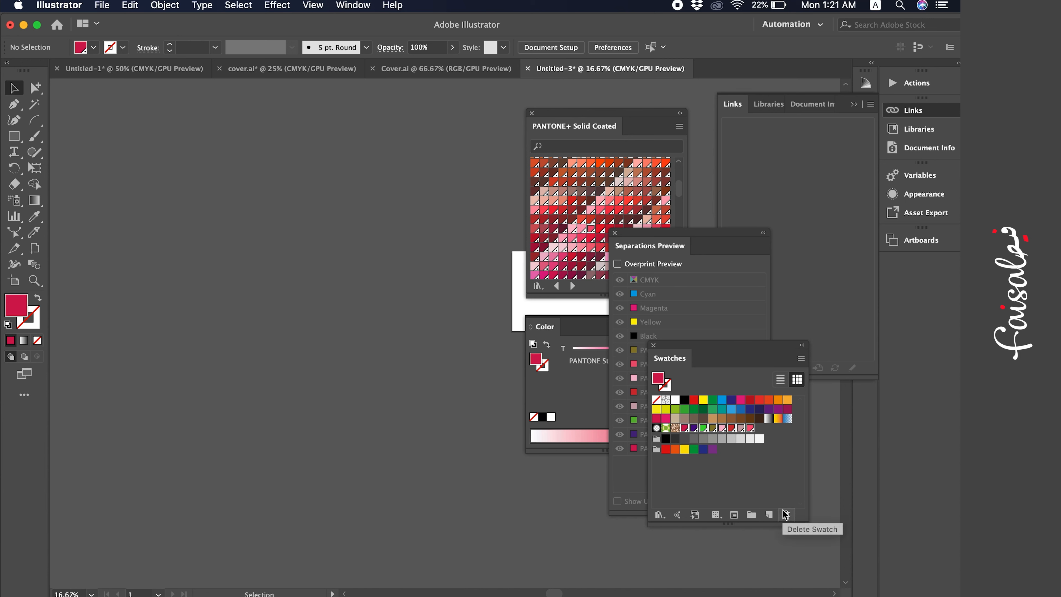
{"action": "left_click", "coordinate": [787, 517]}
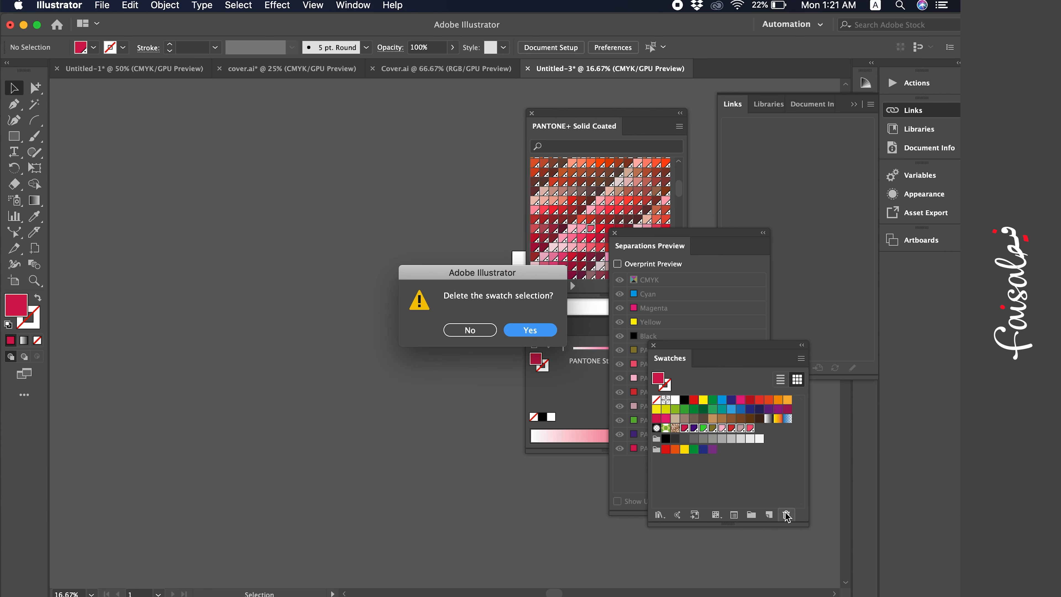
{"action": "left_click", "coordinate": [536, 334]}
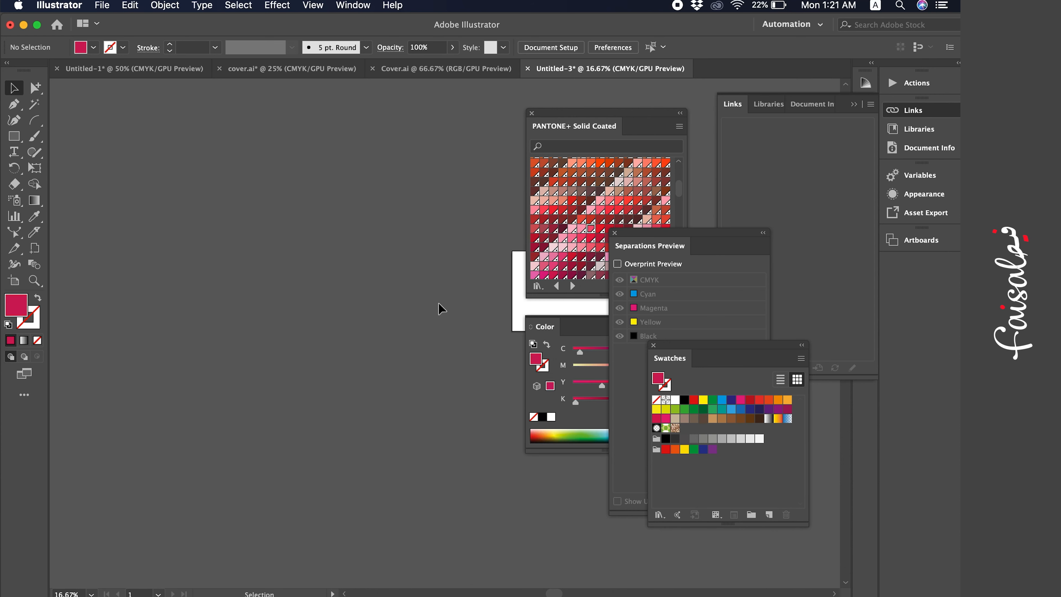
Select the recoloured photo and move it left on the canvas.
{"action": "left_click", "coordinate": [426, 309]}
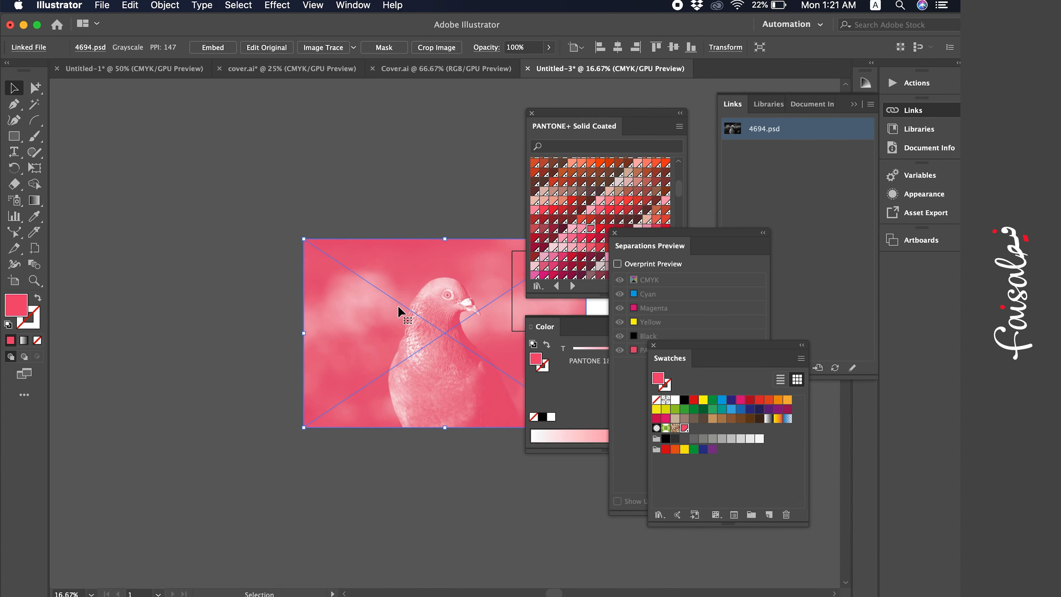
{"action": "left_click_drag", "start_coordinate": [398, 305], "coordinate": [263, 295]}
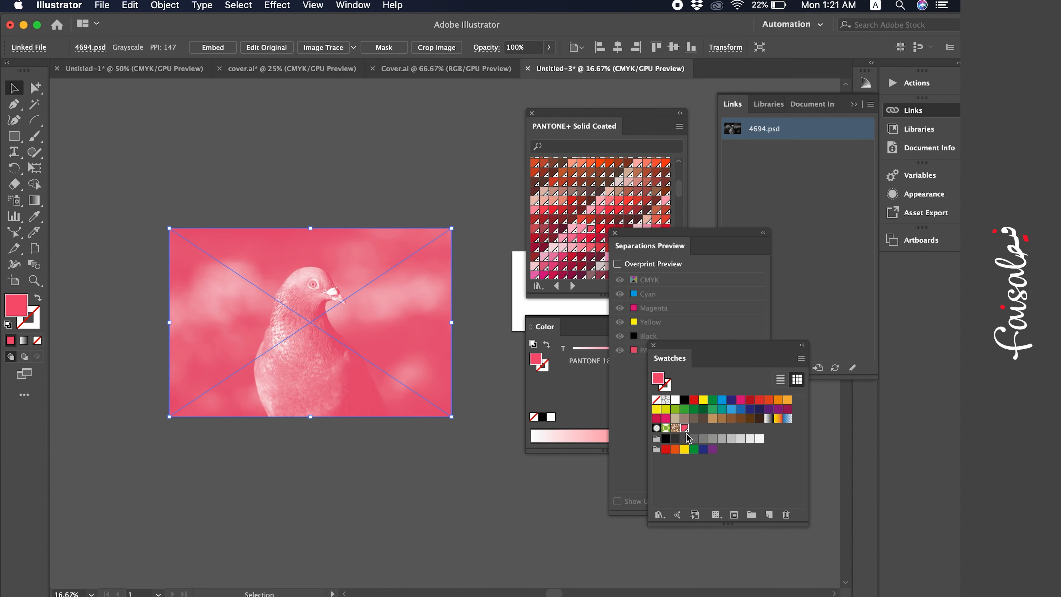